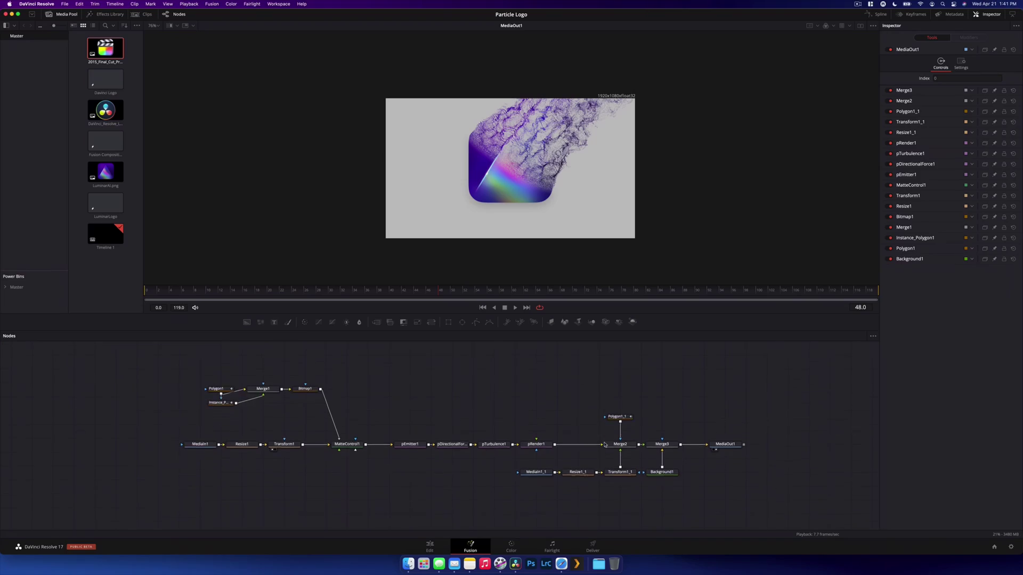
Replace the MediaIn1 and MediaIn1_1 nodes with two 2015_Final_Cut_Pro_Logo media nodes
{"action": "left_click_drag", "start_coordinate": [606, 457], "coordinate": [605, 444]}
{"action": "scroll", "coordinate": [605, 444], "scroll_direction": "right", "scroll_amount": 2}
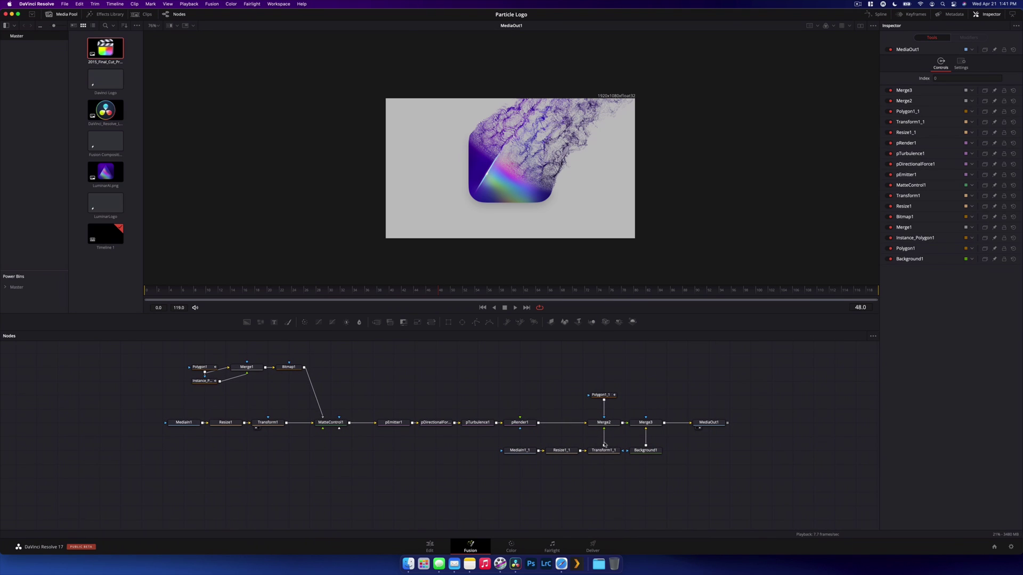
{"action": "left_click_drag", "start_coordinate": [133, 351], "coordinate": [770, 454]}
{"action": "left_click", "coordinate": [760, 463]}
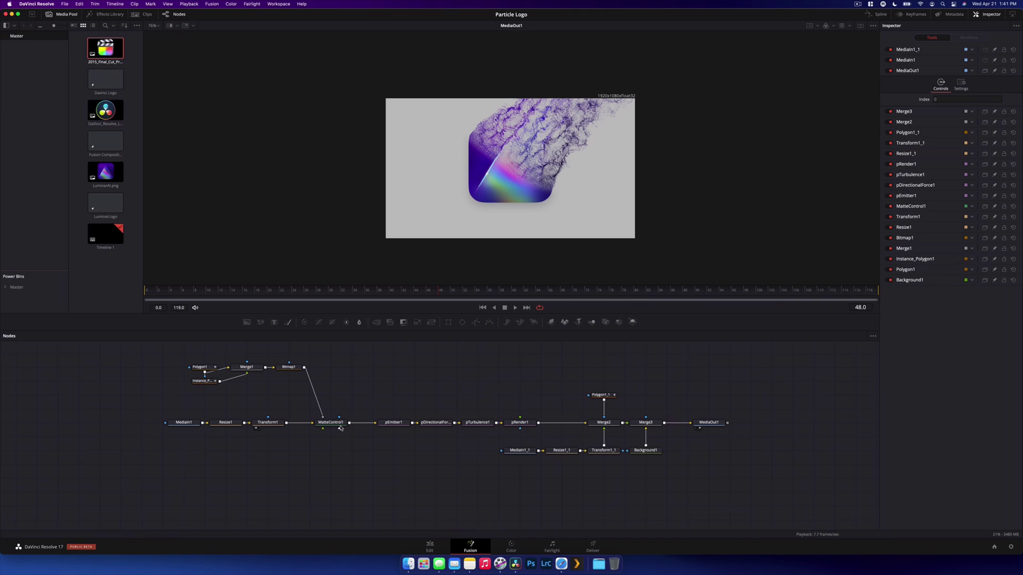
{"action": "left_click_drag", "start_coordinate": [122, 407], "coordinate": [181, 435]}
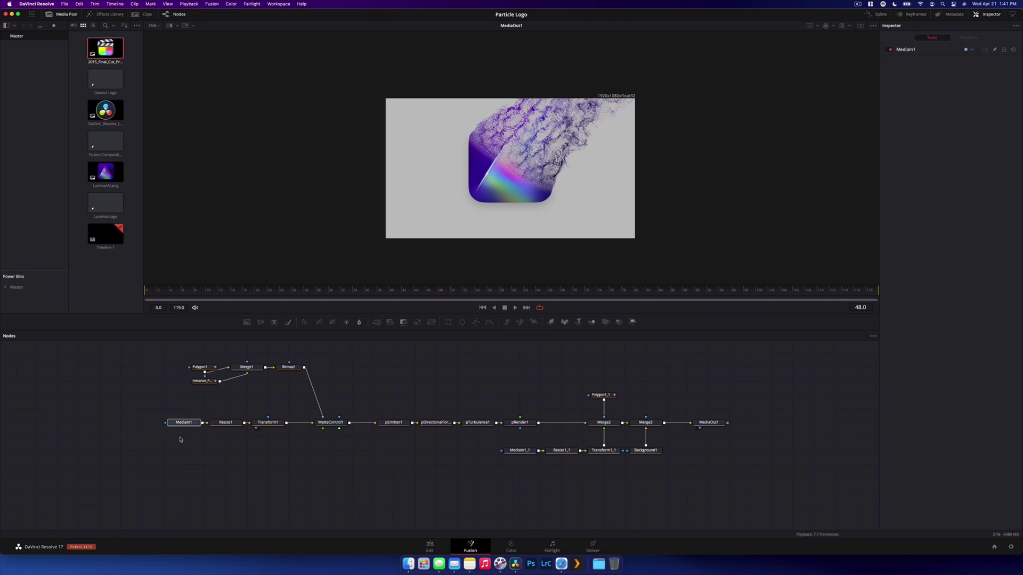
{"action": "key", "text": "Delete"}
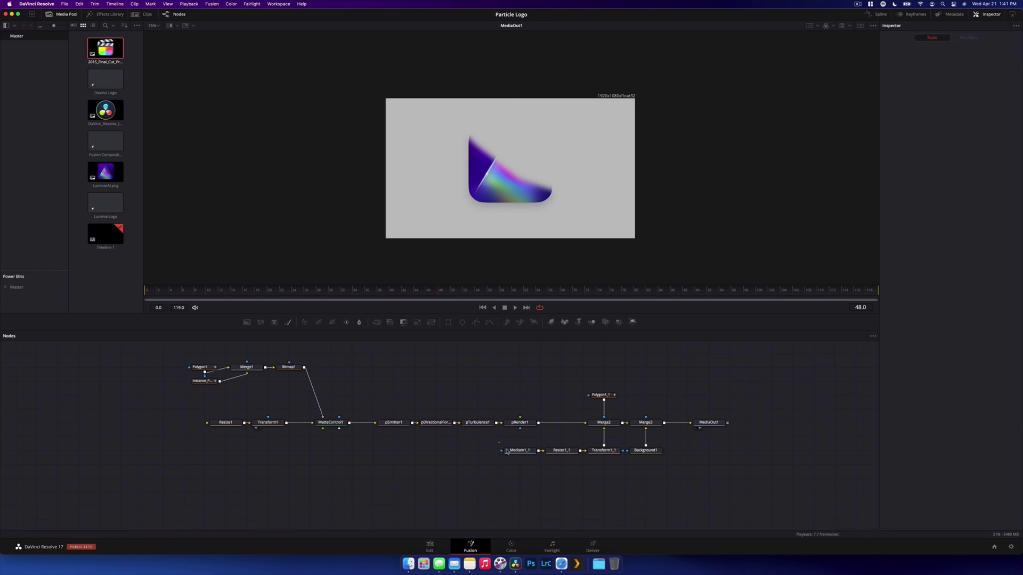
{"action": "left_click", "coordinate": [522, 451]}
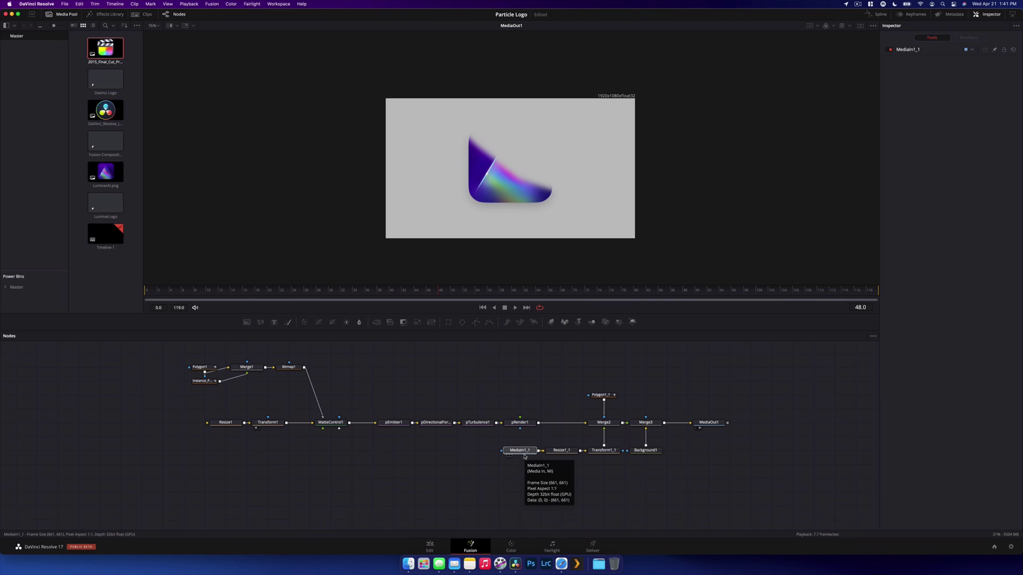
{"action": "key", "text": "Delete"}
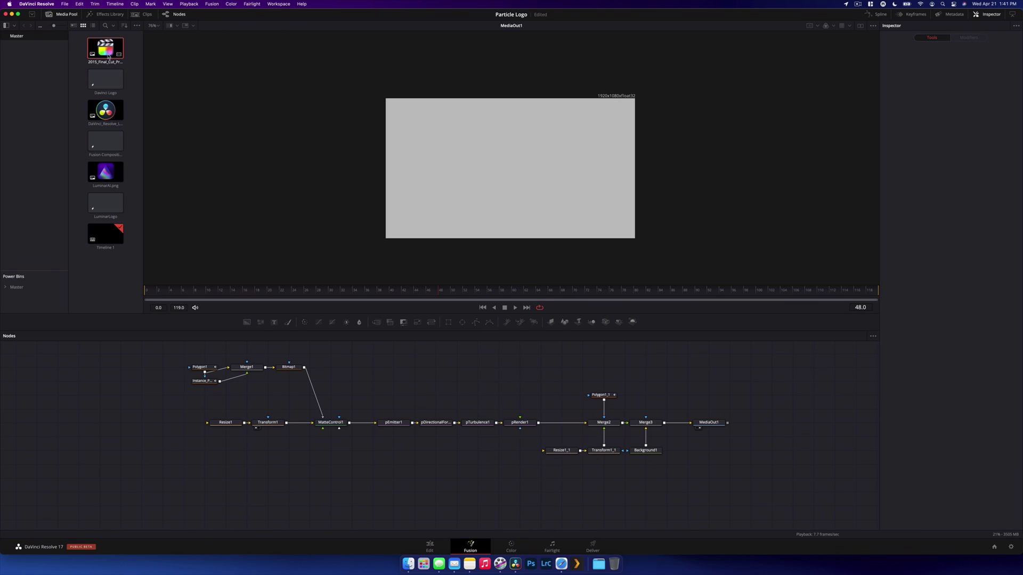
{"action": "left_click_drag", "start_coordinate": [108, 56], "coordinate": [224, 427]}
{"action": "left_click_drag", "start_coordinate": [106, 49], "coordinate": [543, 451]}
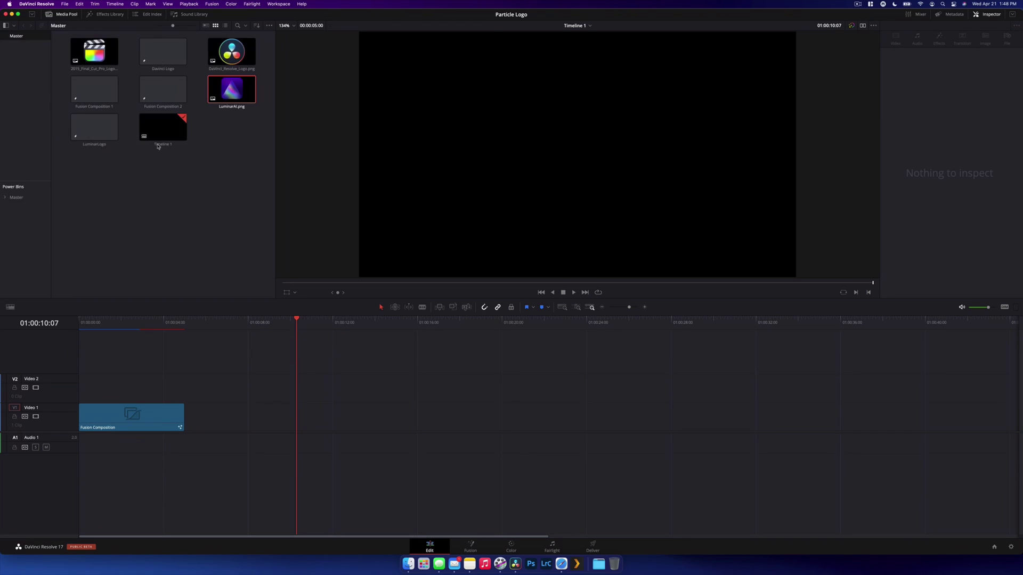
Drop a Fusion Composition from the Effects Library onto Video 1 and open it in Fusion
{"action": "left_click", "coordinate": [107, 14]}
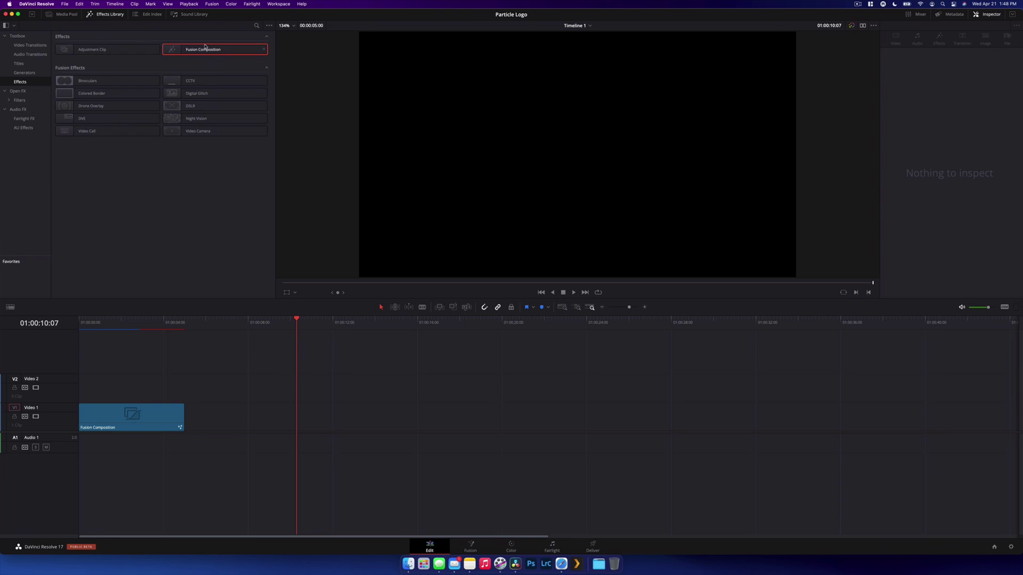
{"action": "left_click_drag", "start_coordinate": [208, 50], "coordinate": [281, 418]}
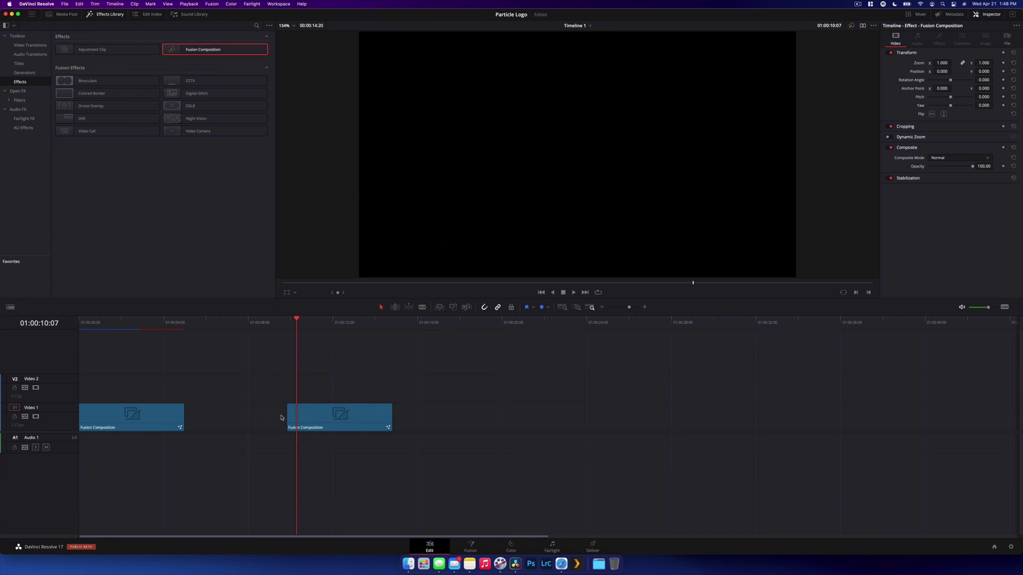
{"action": "left_click", "coordinate": [339, 338]}
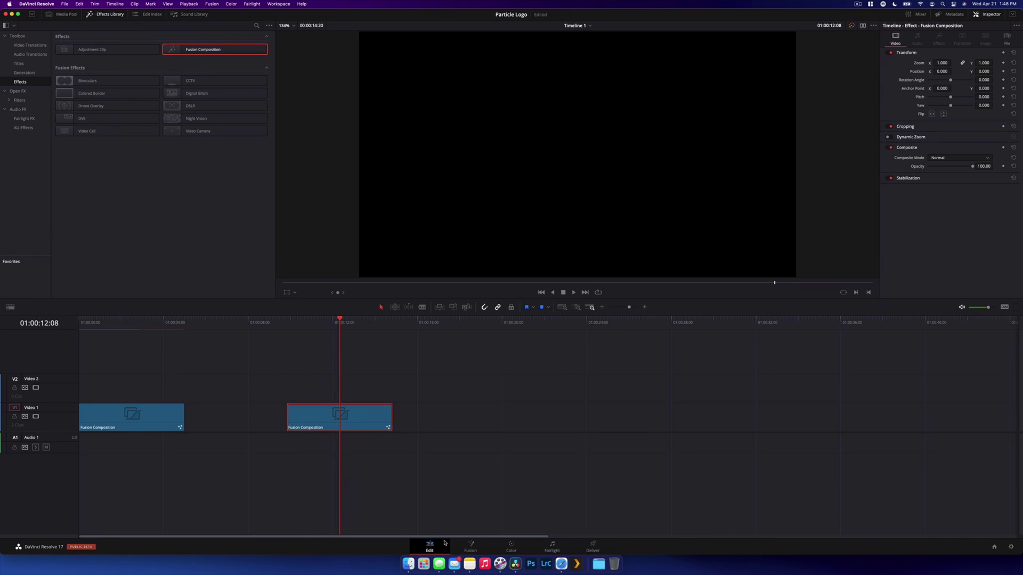
{"action": "left_click", "coordinate": [472, 546]}
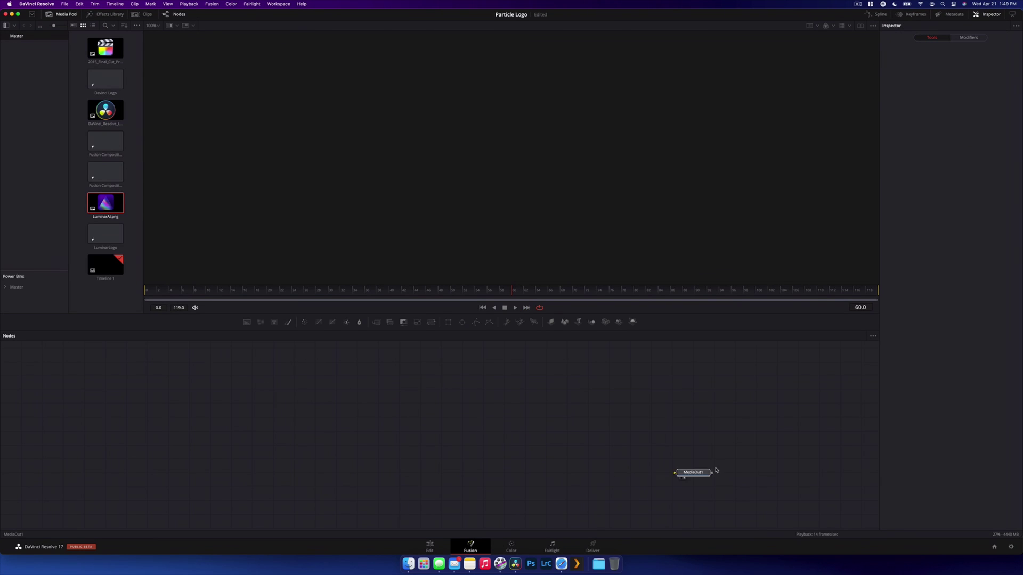
Add pEmitter1 and pRender1 nodes and wire pEmitter1 > pRender1 > MediaOut1
{"action": "left_click", "coordinate": [614, 420]}
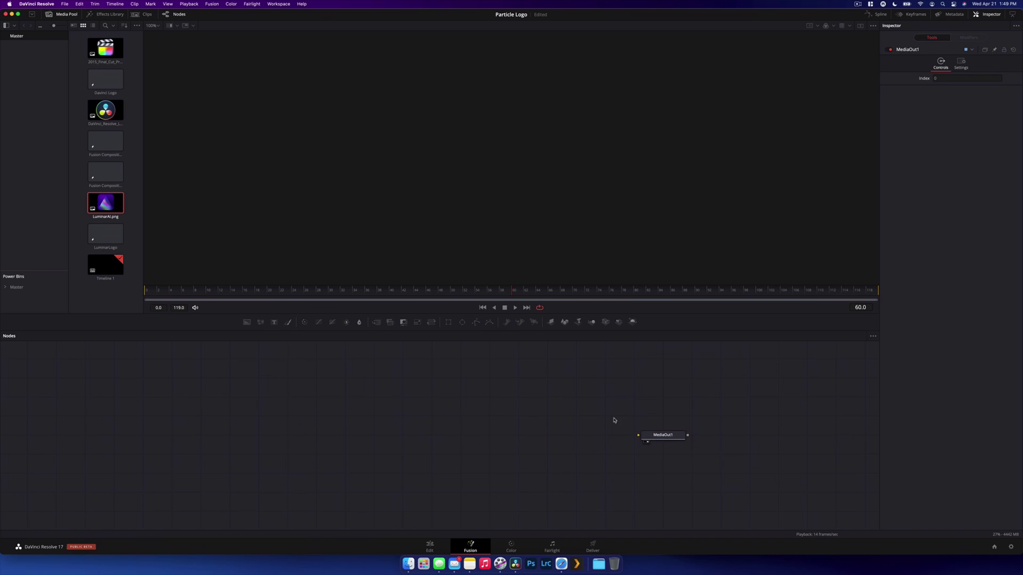
{"action": "left_click_drag", "start_coordinate": [507, 322], "coordinate": [316, 436]}
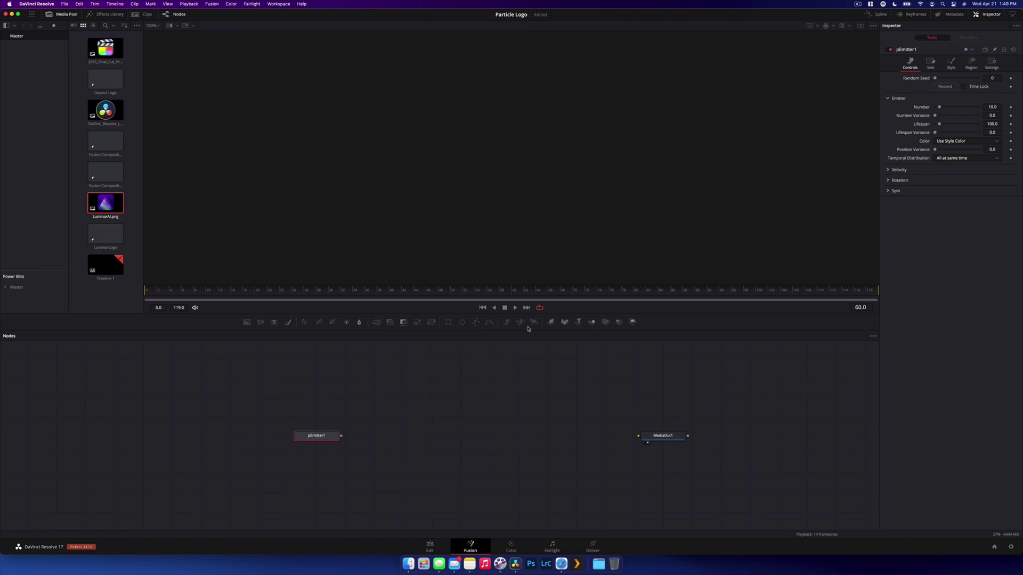
{"action": "left_click_drag", "start_coordinate": [533, 323], "coordinate": [505, 442]}
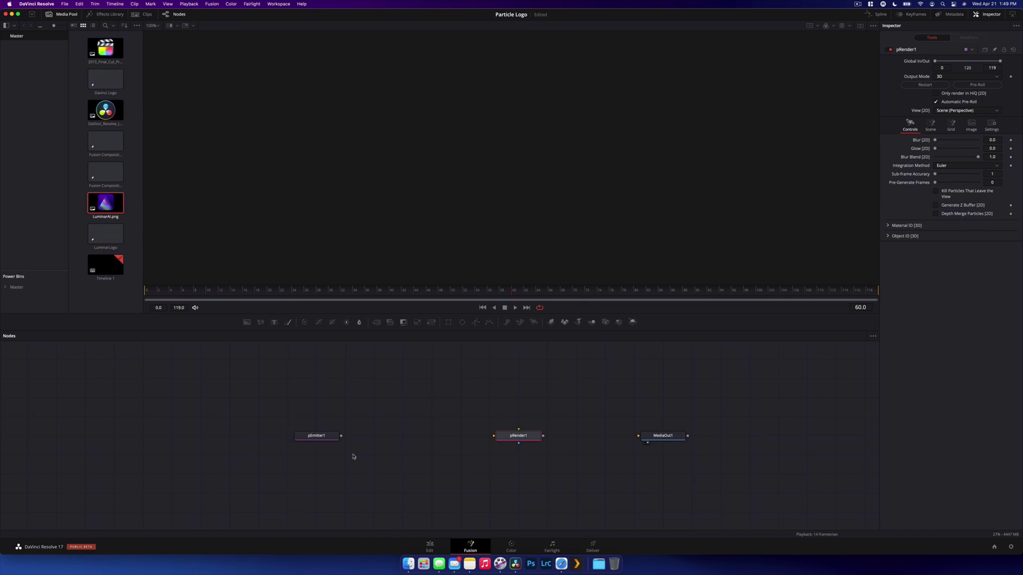
{"action": "left_click_drag", "start_coordinate": [342, 437], "coordinate": [515, 438]}
{"action": "left_click_drag", "start_coordinate": [618, 433], "coordinate": [659, 437]}
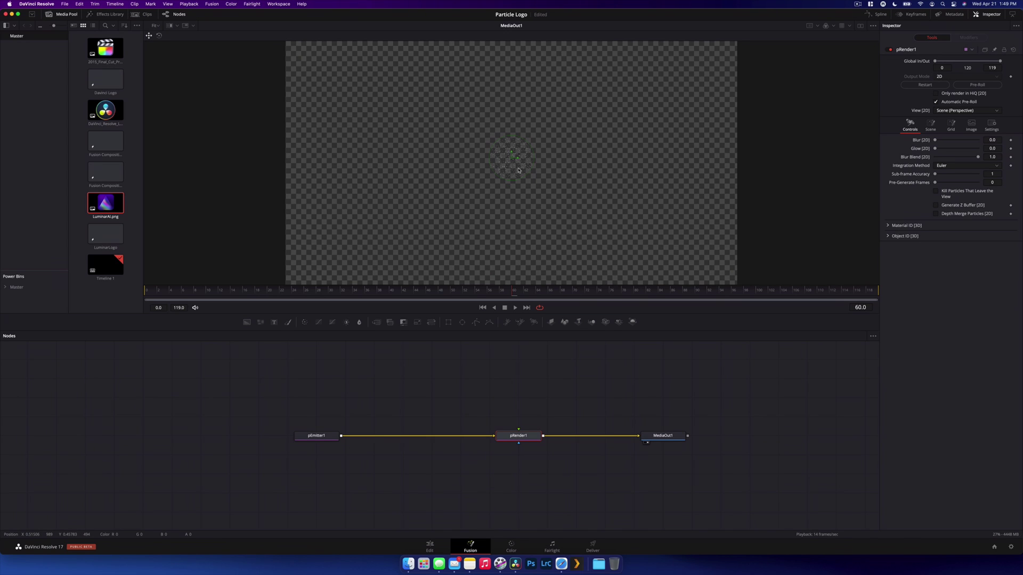
{"action": "scroll", "coordinate": [518, 170], "scroll_direction": "down", "scroll_amount": 3}
{"action": "scroll", "coordinate": [518, 170], "scroll_direction": "up", "scroll_amount": 2}
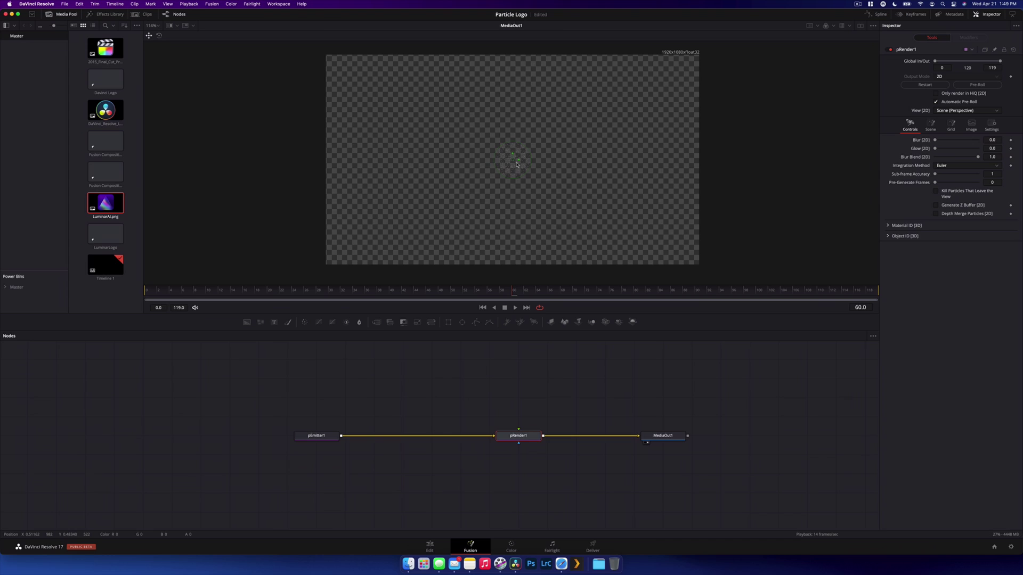
Set pEmitter1's emission region to Bitmap
{"action": "left_click", "coordinate": [311, 438]}
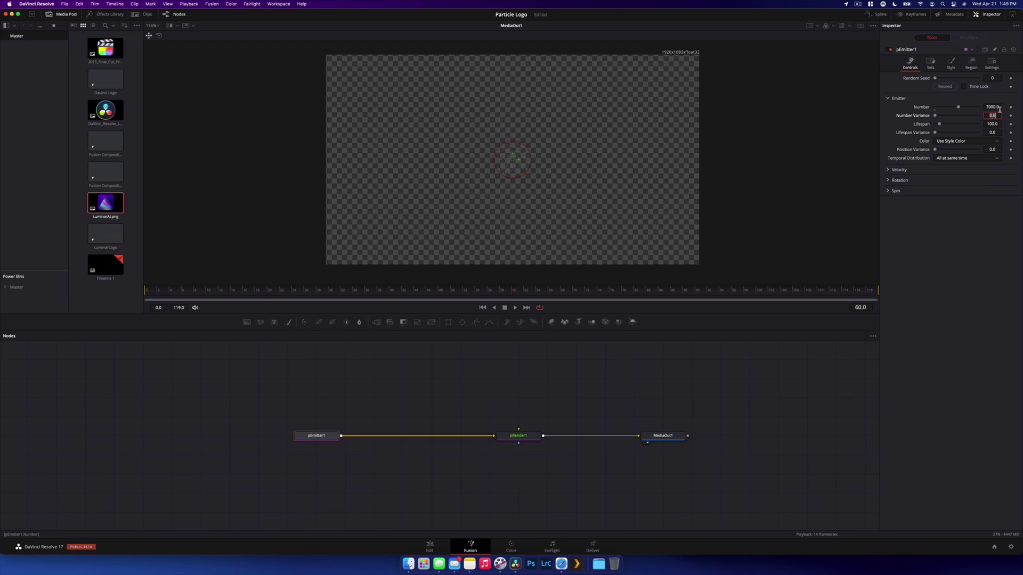
{"action": "left_click", "coordinate": [972, 63]}
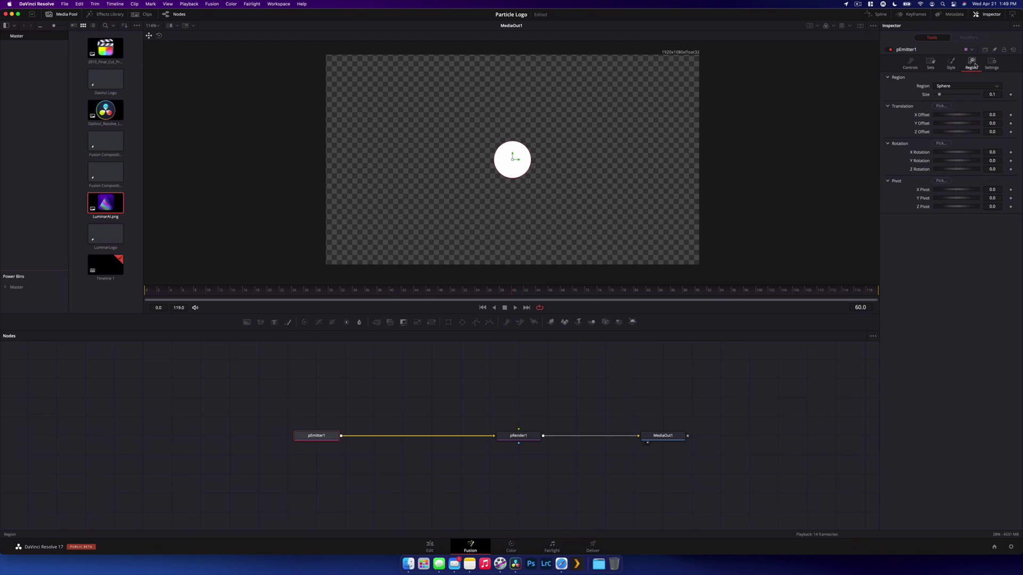
{"action": "left_click", "coordinate": [943, 87]}
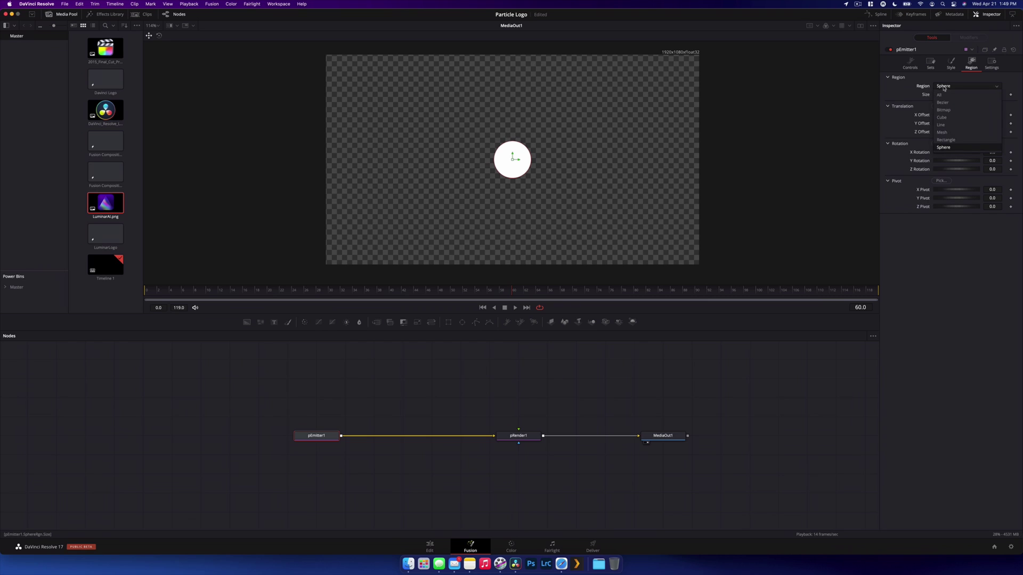
{"action": "left_click", "coordinate": [955, 115]}
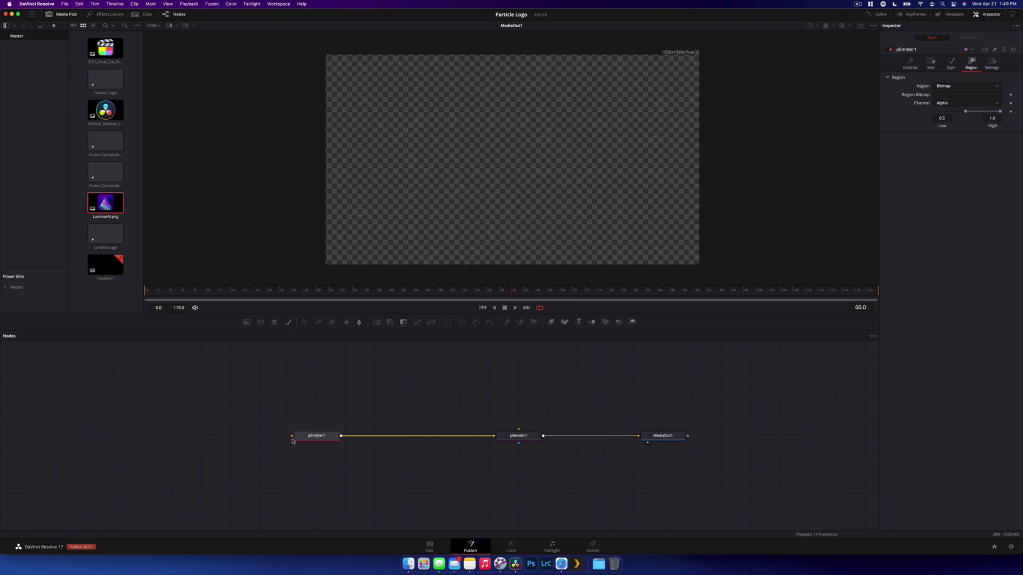
Add the DaVinci Resolve logo as MediaIn1 and connect it into pEmitter1
{"action": "left_click_drag", "start_coordinate": [293, 438], "coordinate": [379, 438]}
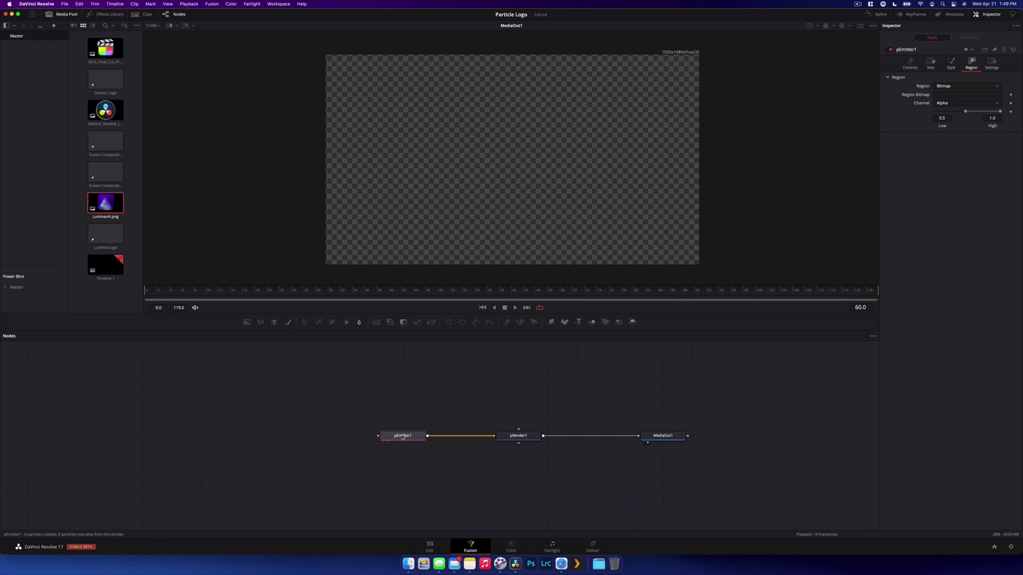
{"action": "left_click", "coordinate": [309, 423]}
{"action": "left_click_drag", "start_coordinate": [105, 110], "coordinate": [225, 435]}
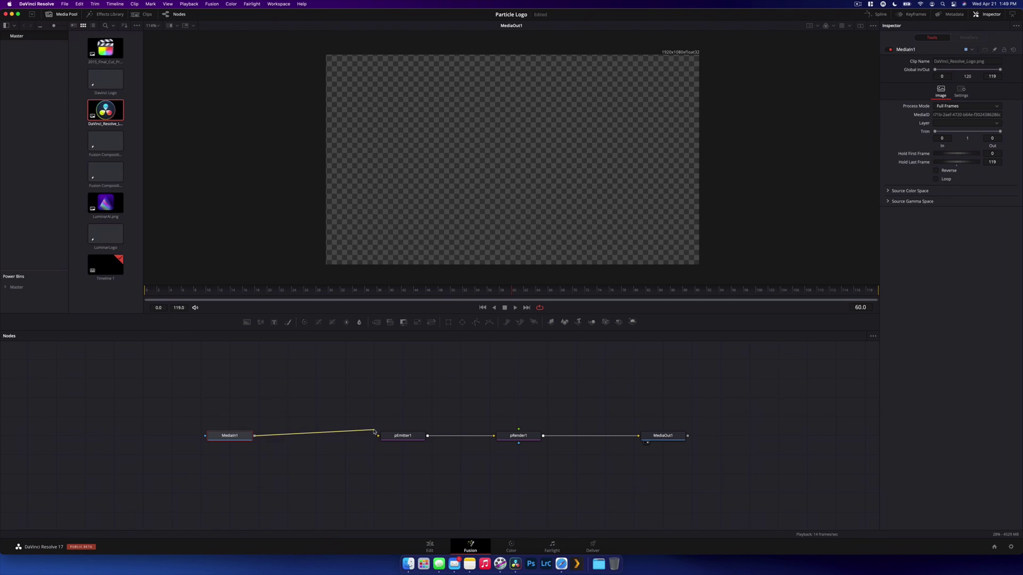
{"action": "left_click_drag", "start_coordinate": [374, 432], "coordinate": [385, 435]}
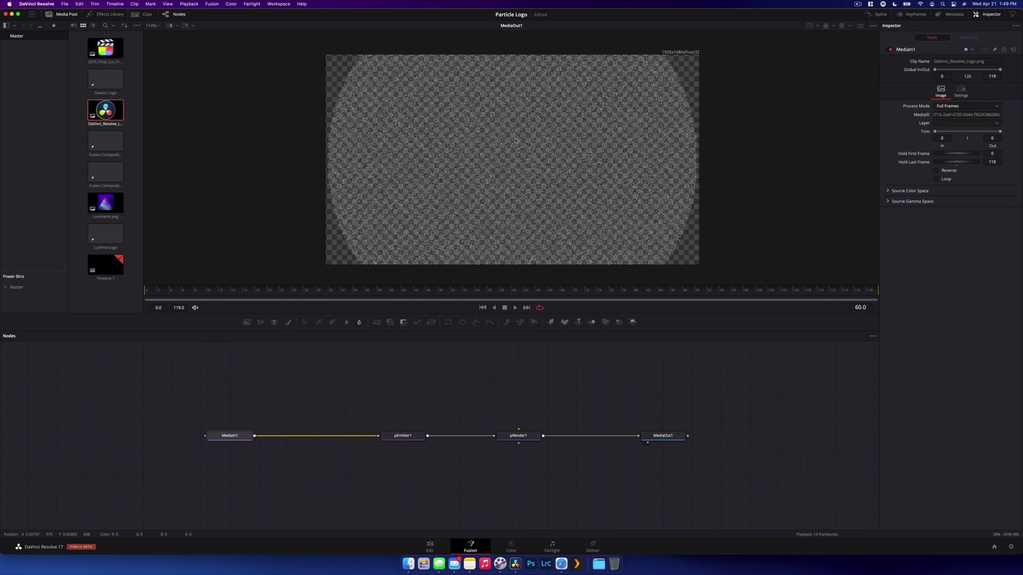
Set pEmitter1's particle colour to Use Color from Region
{"action": "left_click", "coordinate": [403, 436]}
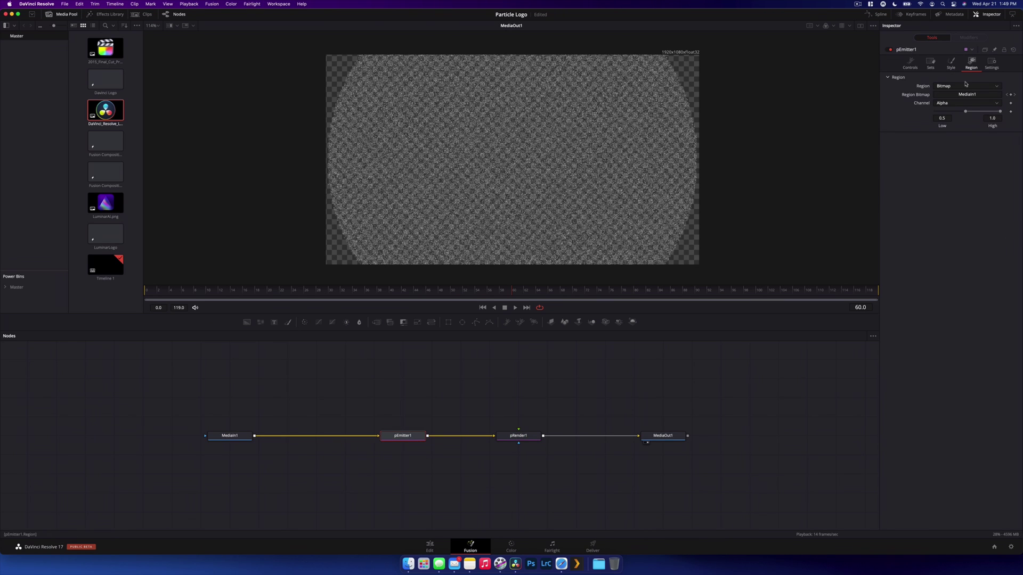
{"action": "left_click", "coordinate": [911, 65]}
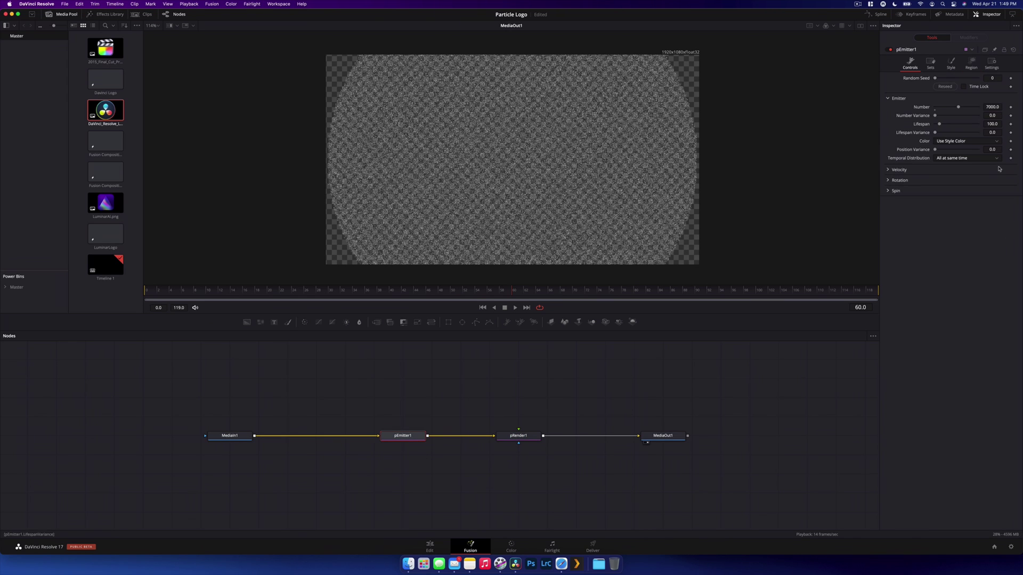
{"action": "left_click", "coordinate": [952, 142]}
{"action": "left_click", "coordinate": [955, 157]}
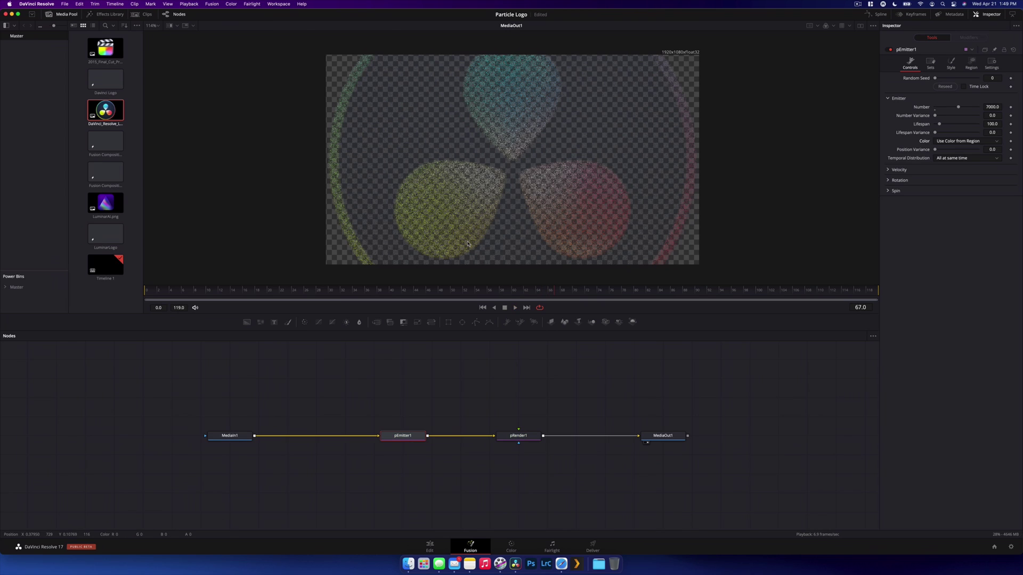
{"action": "scroll", "coordinate": [589, 157], "scroll_direction": "down", "scroll_amount": 3}
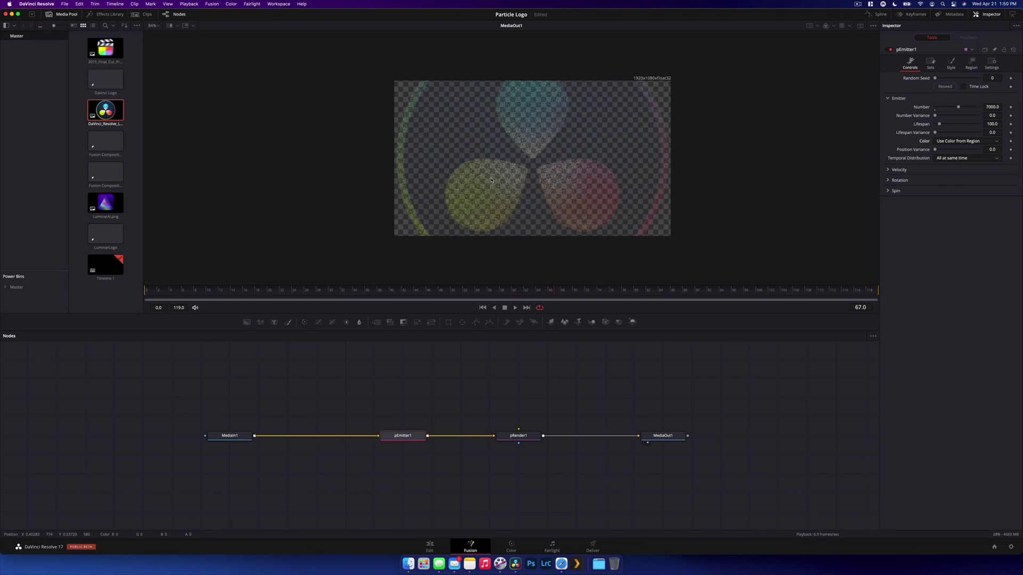
Disconnect MediaIn1 from pEmitter1, move the particle chain aside, and show MediaIn1 in the left dual viewer
{"action": "left_click", "coordinate": [303, 438]}
{"action": "left_click_drag", "start_coordinate": [379, 400], "coordinate": [709, 467]}
{"action": "left_click_drag", "start_coordinate": [674, 436], "coordinate": [761, 455]}
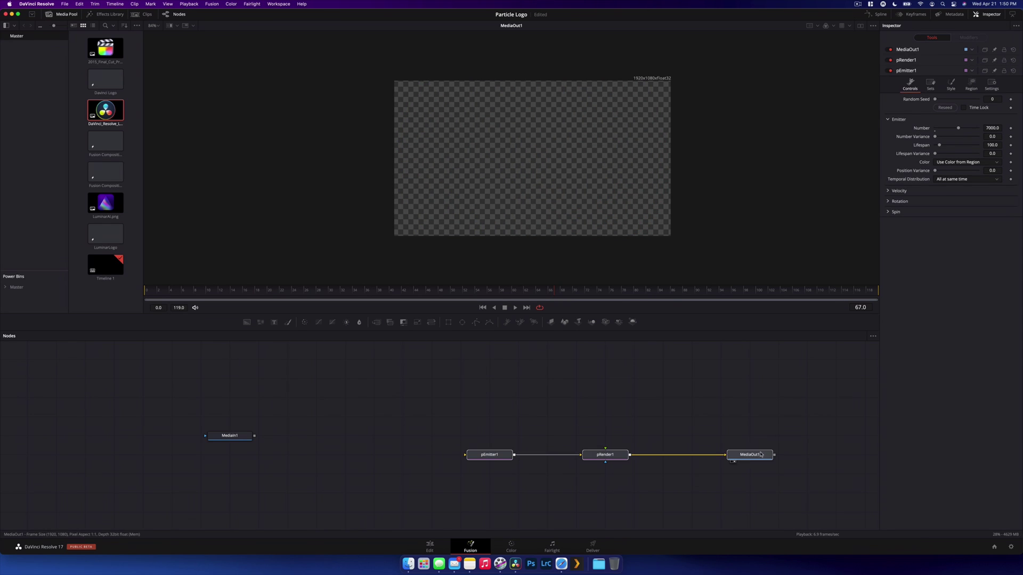
{"action": "left_click", "coordinate": [760, 454]}
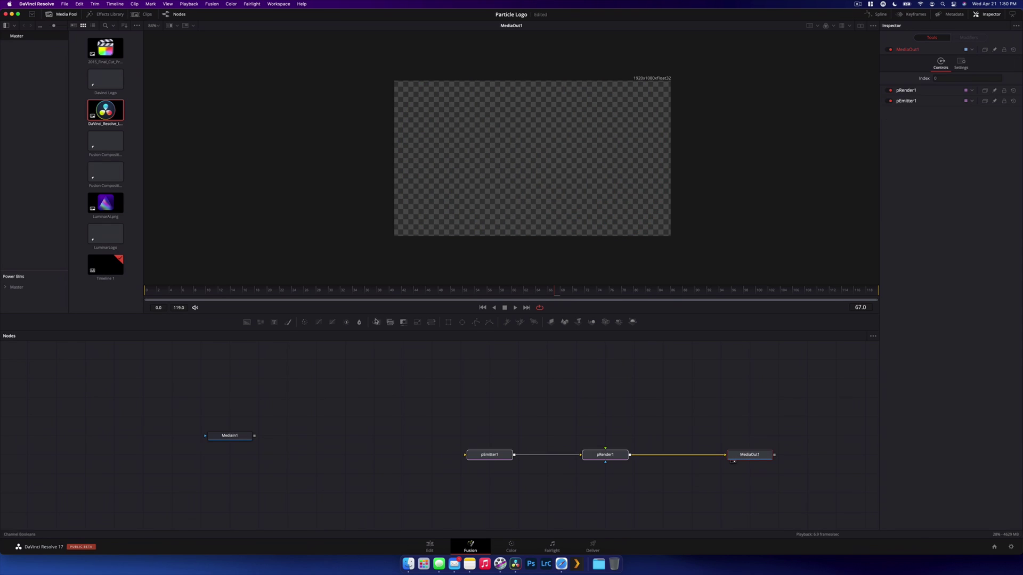
{"action": "left_click", "coordinate": [862, 26]}
{"action": "left_click_drag", "start_coordinate": [256, 438], "coordinate": [317, 179]}
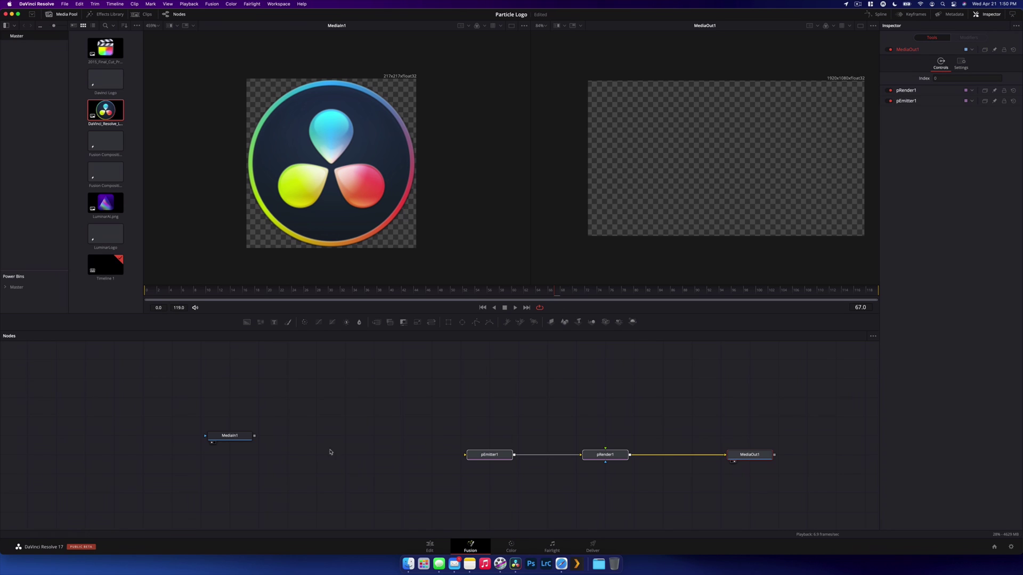
Add a 1920×1080 Resize node after MediaIn1 and view Resize1 in the left viewer
{"action": "left_click_drag", "start_coordinate": [238, 436], "coordinate": [207, 454]}
{"action": "left_click", "coordinate": [208, 455]}
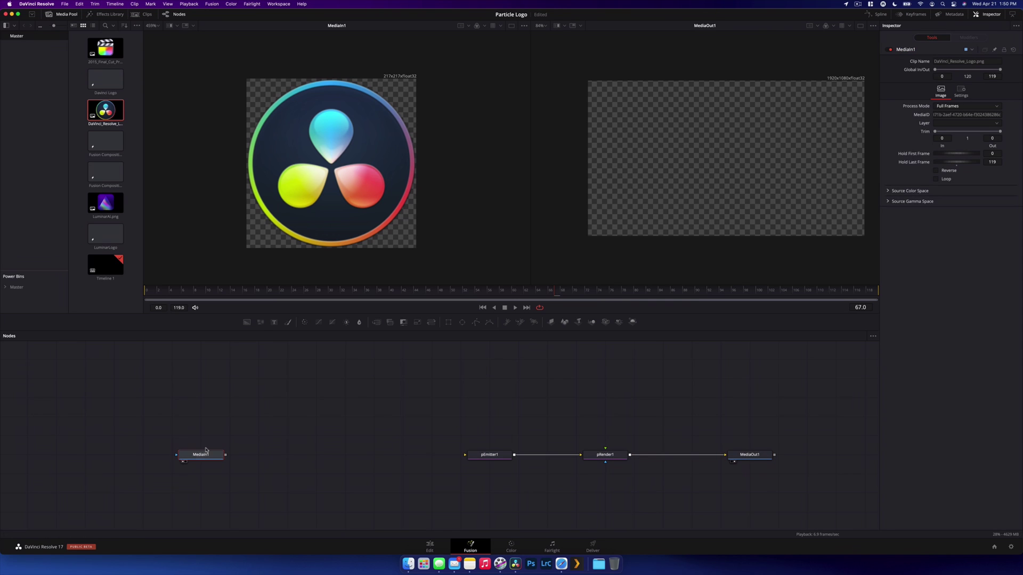
{"action": "key", "text": "shift+space"}
{"action": "type", "text": "matte"}
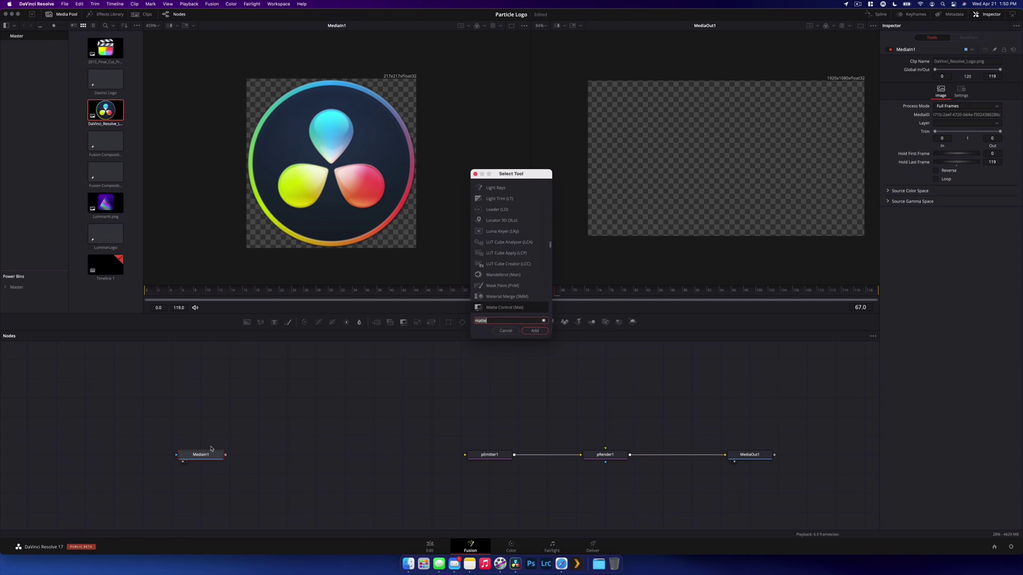
{"action": "key", "text": "BackSpace"}
{"action": "key", "text": "BackSpace"}
{"action": "key", "text": "BackSpace"}
{"action": "key", "text": "BackSpace"}
{"action": "key", "text": "BackSpace"}
{"action": "type", "text": "RESI"}
{"action": "key", "text": "Return"}
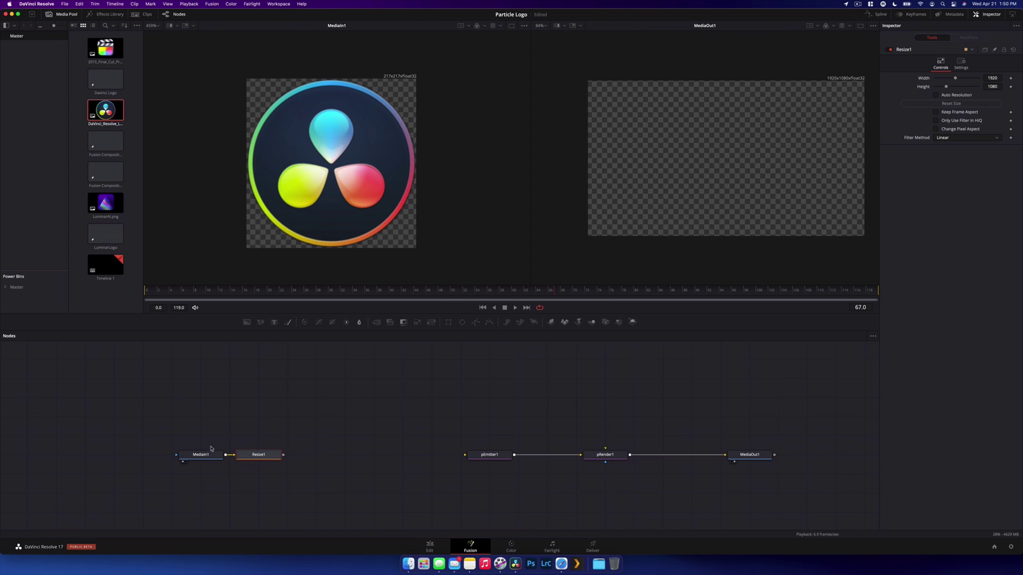
{"action": "key", "text": "1"}
{"action": "scroll", "coordinate": [292, 190], "scroll_direction": "down", "scroll_amount": 5}
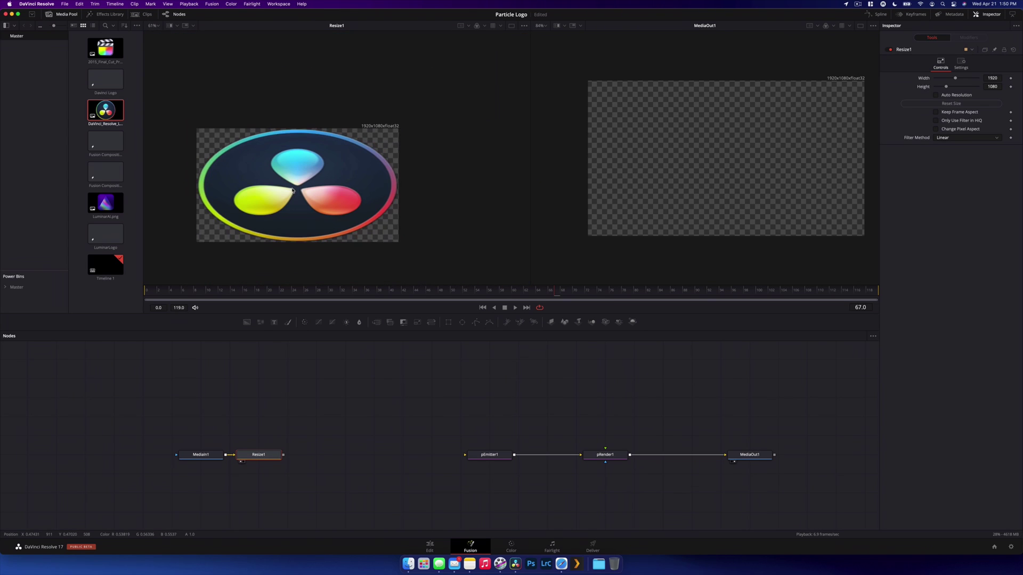
Add Transform1 after Resize1 with size 0.36, briefly connecting it to pEmitter1 and disconnecting it
{"action": "scroll", "coordinate": [319, 215], "scroll_direction": "left", "scroll_amount": 3}
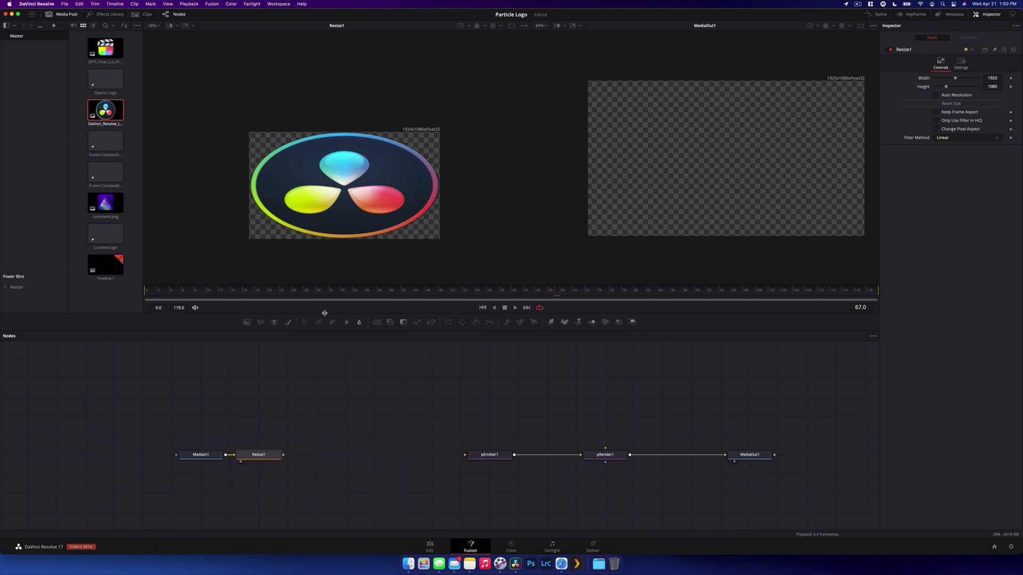
{"action": "key", "text": "shift+space"}
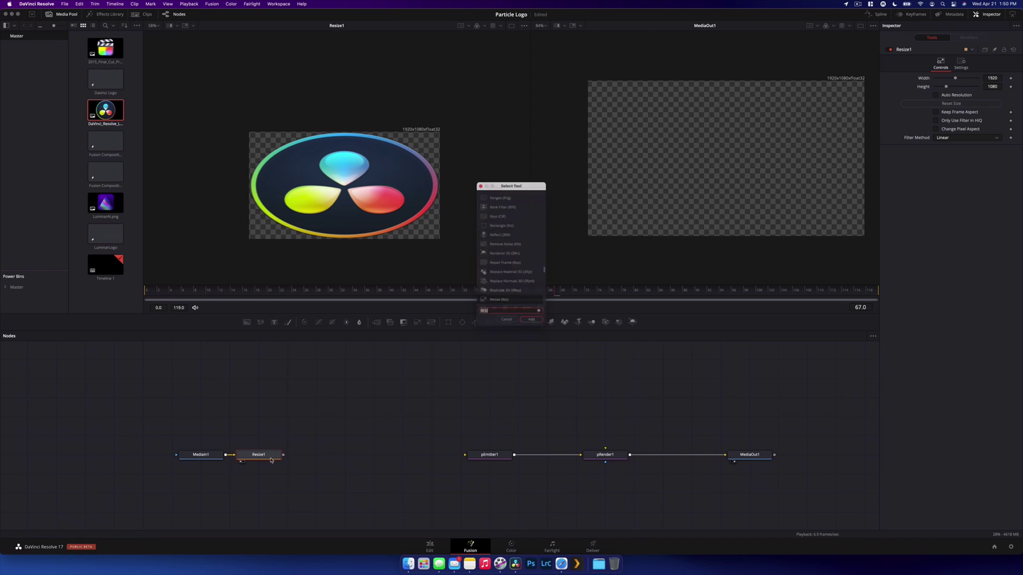
{"action": "type", "text": "trans"}
{"action": "key", "text": "Return"}
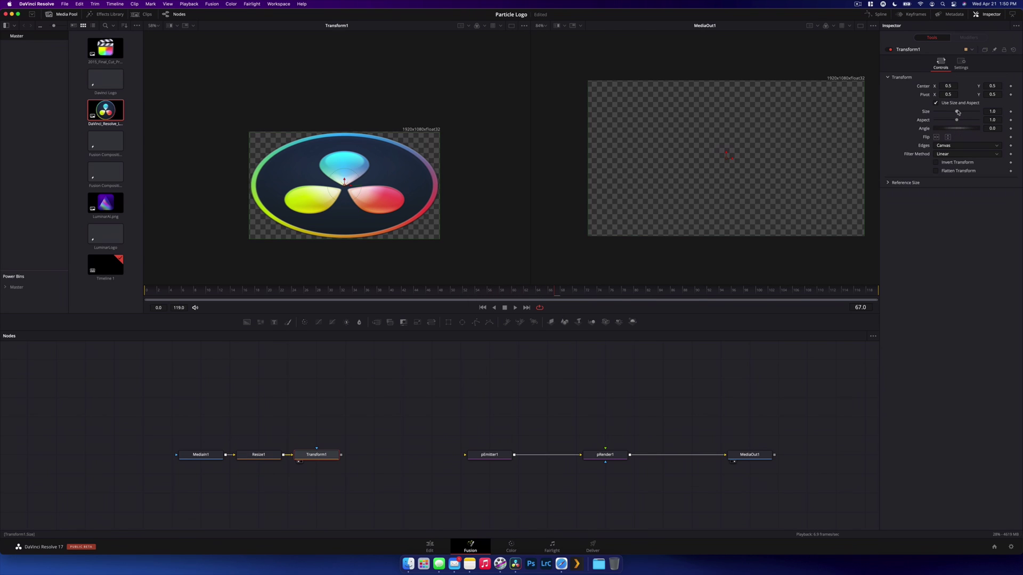
{"action": "mouse_move", "coordinate": [956, 112]}
{"action": "left_mouse_down"}
{"action": "mouse_move", "coordinate": [943, 114]}
{"action": "mouse_move", "coordinate": [962, 121]}
{"action": "mouse_move", "coordinate": [943, 114]}
{"action": "left_mouse_up"}
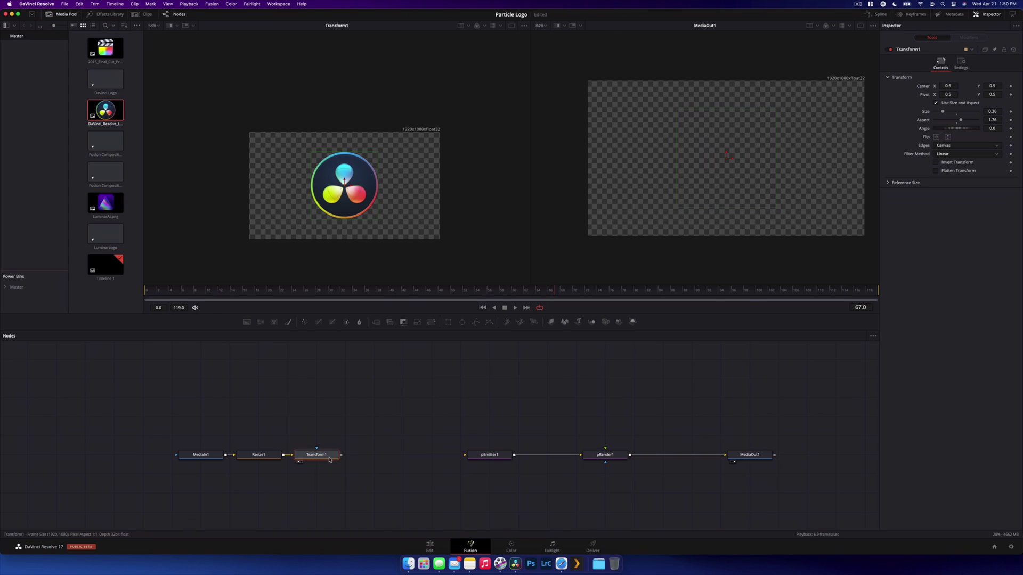
{"action": "left_click_drag", "start_coordinate": [341, 455], "coordinate": [474, 457]}
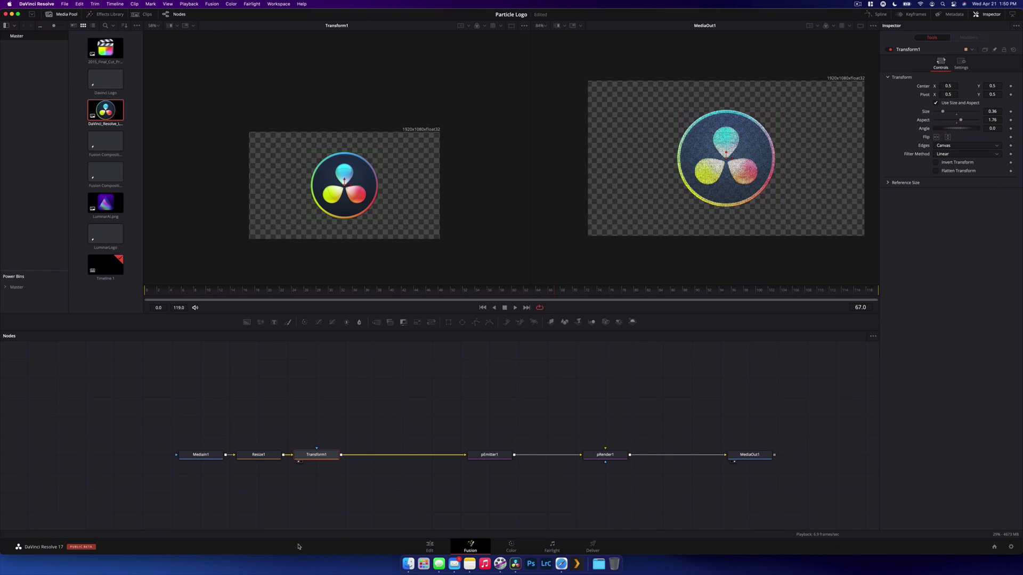
{"action": "left_click_drag", "start_coordinate": [409, 455], "coordinate": [400, 457]}
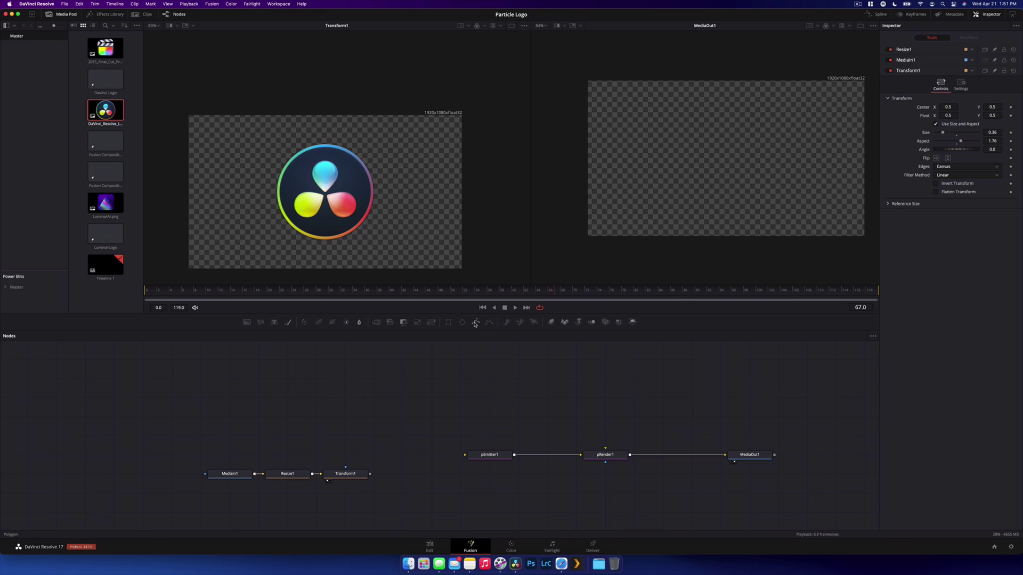
Draw a closed Polygon1 mask outline across the top and right of the frame around the logo
{"action": "left_click_drag", "start_coordinate": [476, 323], "coordinate": [333, 411]}
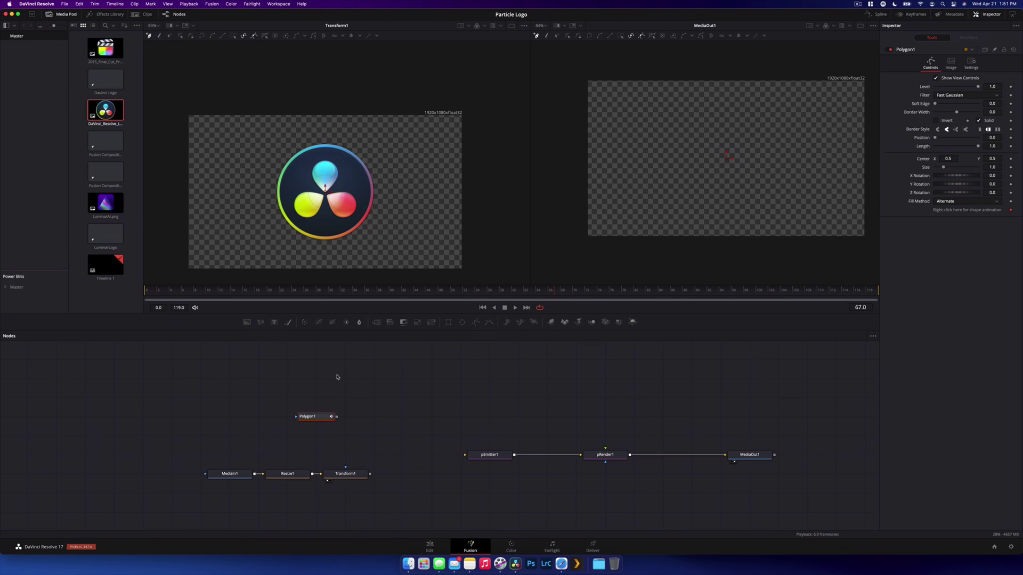
{"action": "scroll", "coordinate": [298, 126], "scroll_direction": "right", "scroll_amount": 3}
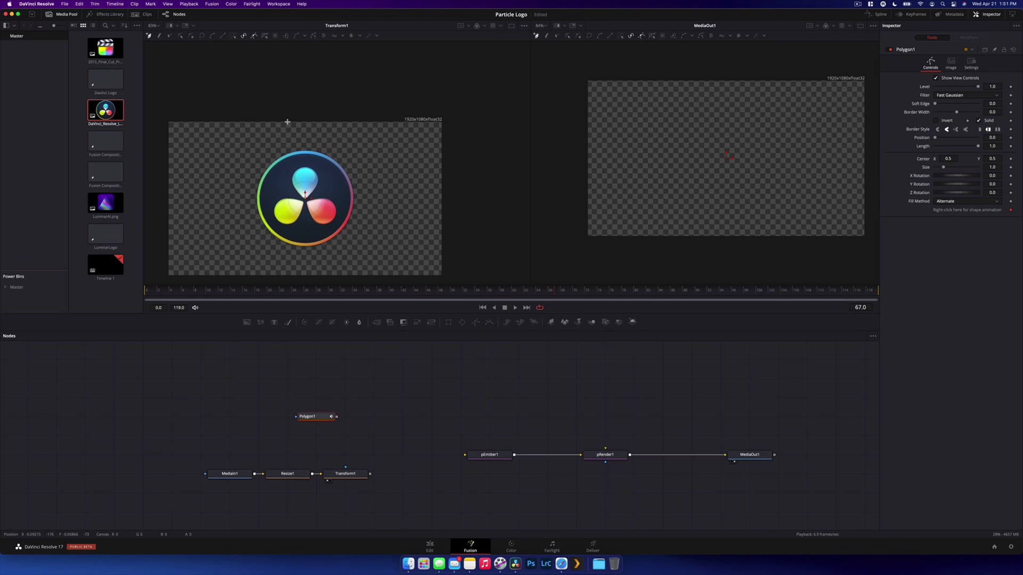
{"action": "left_click", "coordinate": [281, 110]}
{"action": "left_click", "coordinate": [281, 159]}
{"action": "left_click", "coordinate": [306, 182]}
{"action": "left_click", "coordinate": [335, 212]}
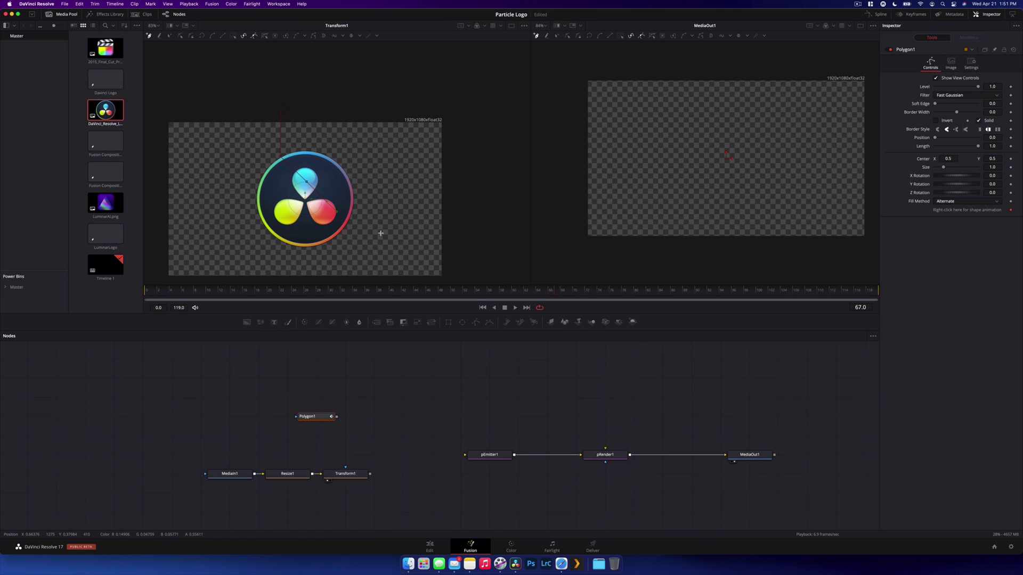
{"action": "left_click_drag", "start_coordinate": [486, 210], "coordinate": [507, 203]}
{"action": "left_click_drag", "start_coordinate": [524, 91], "coordinate": [504, 65]}
{"action": "left_click", "coordinate": [382, 44]}
{"action": "left_click", "coordinate": [281, 108]}
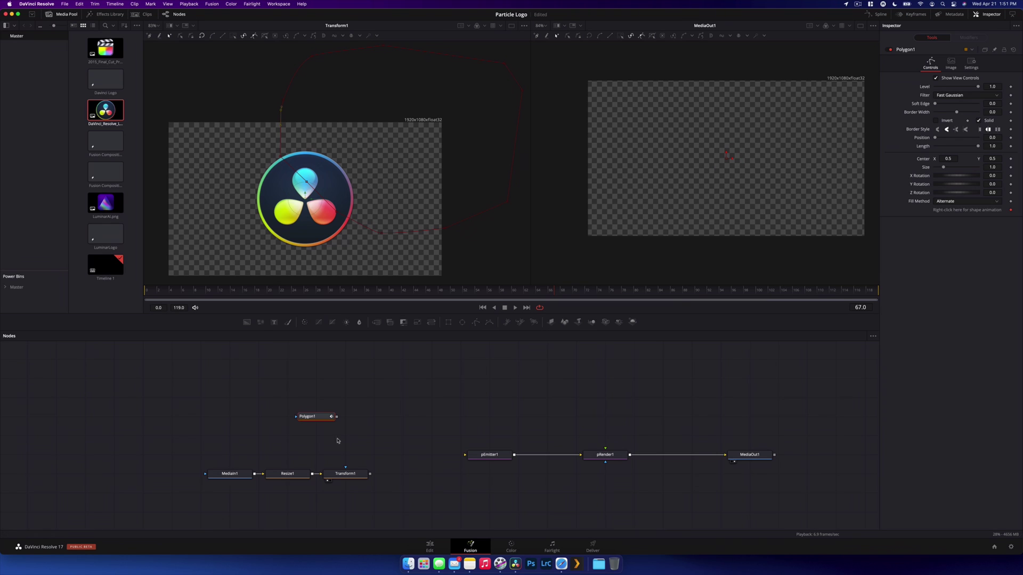
{"action": "left_click_drag", "start_coordinate": [325, 421], "coordinate": [238, 403]}
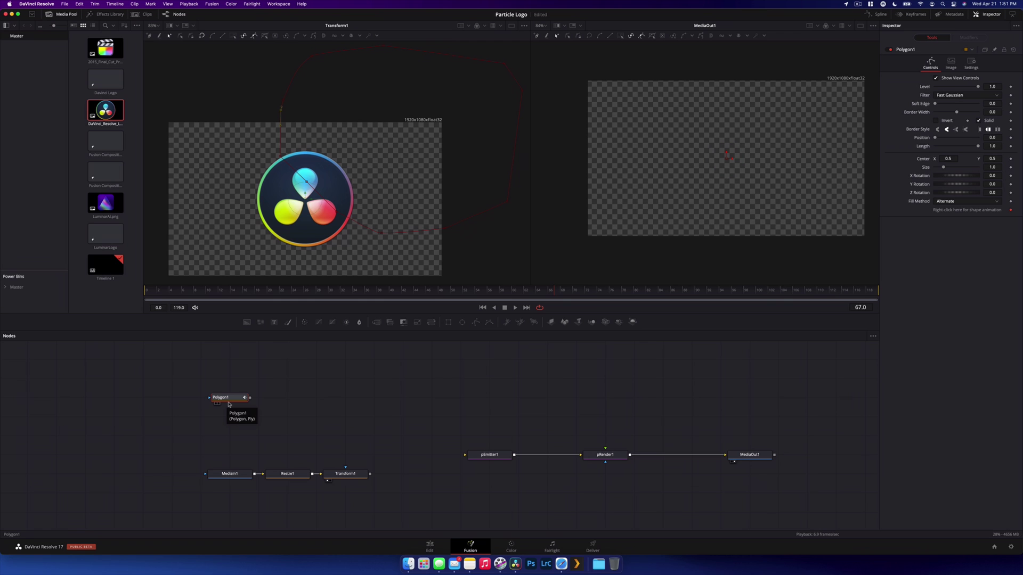
Paste an instance of Polygon1, deinstance its Border Width, turn off Solid, and add a Merge node
{"action": "key", "text": "super+shift+v"}
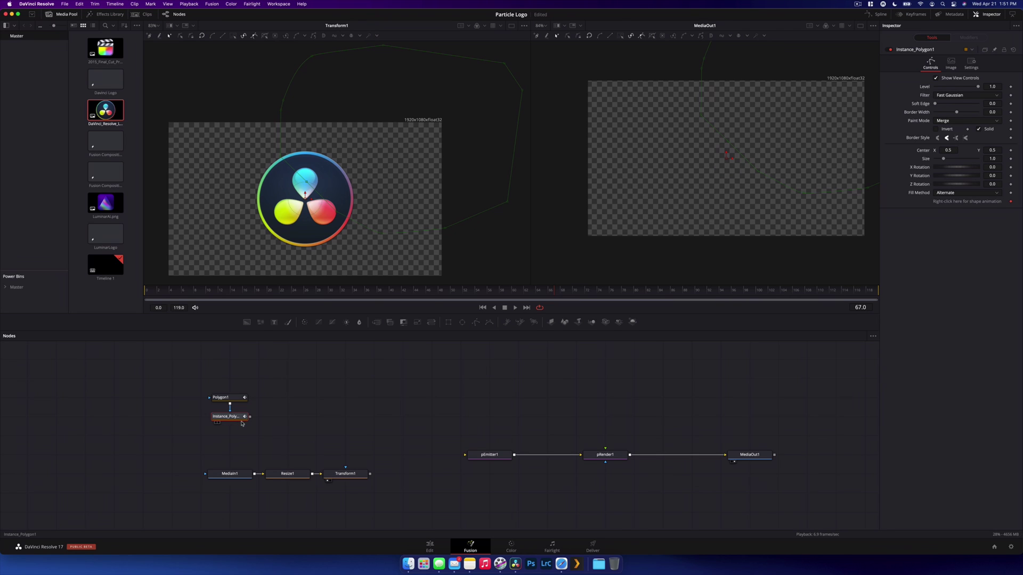
{"action": "right_click", "coordinate": [916, 113]}
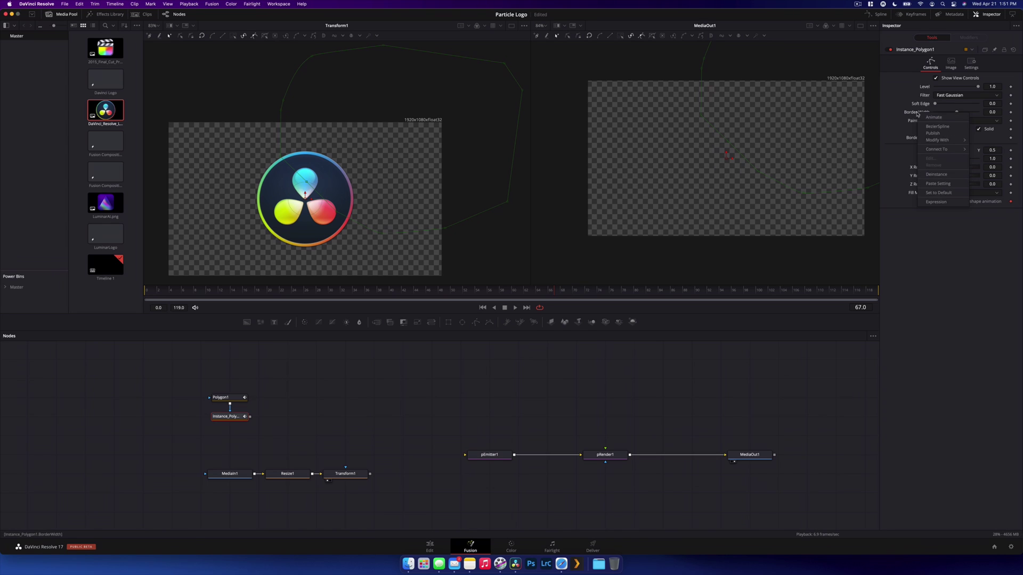
{"action": "left_click", "coordinate": [949, 174]}
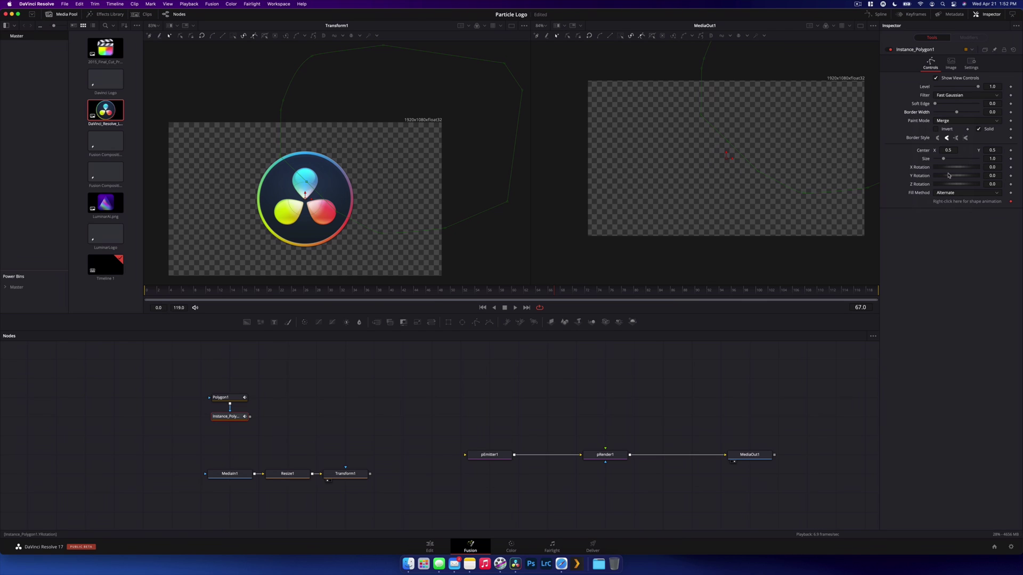
{"action": "left_click", "coordinate": [978, 130]}
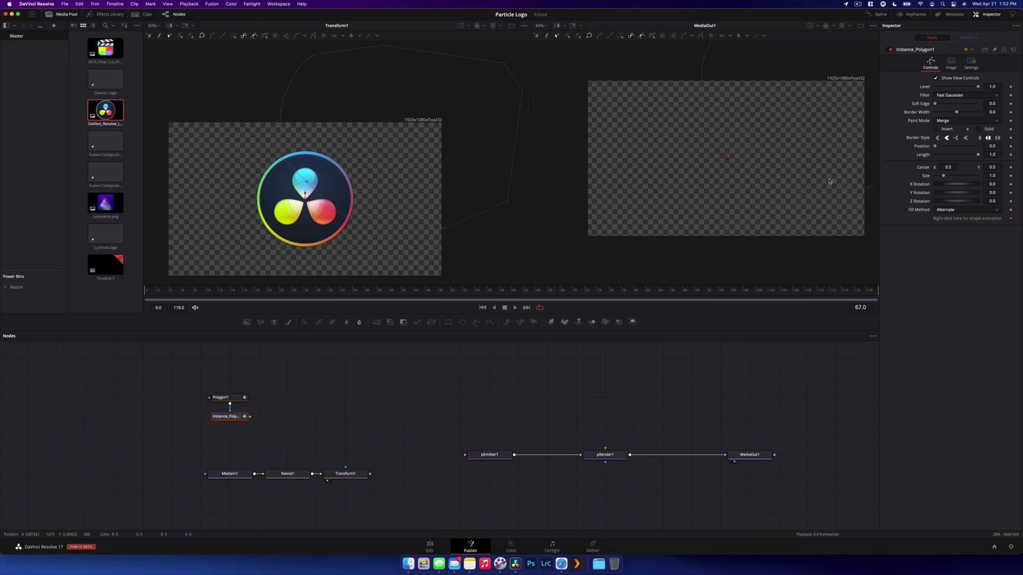
{"action": "left_click", "coordinate": [293, 393]}
{"action": "left_click_drag", "start_coordinate": [376, 322], "coordinate": [330, 422]}
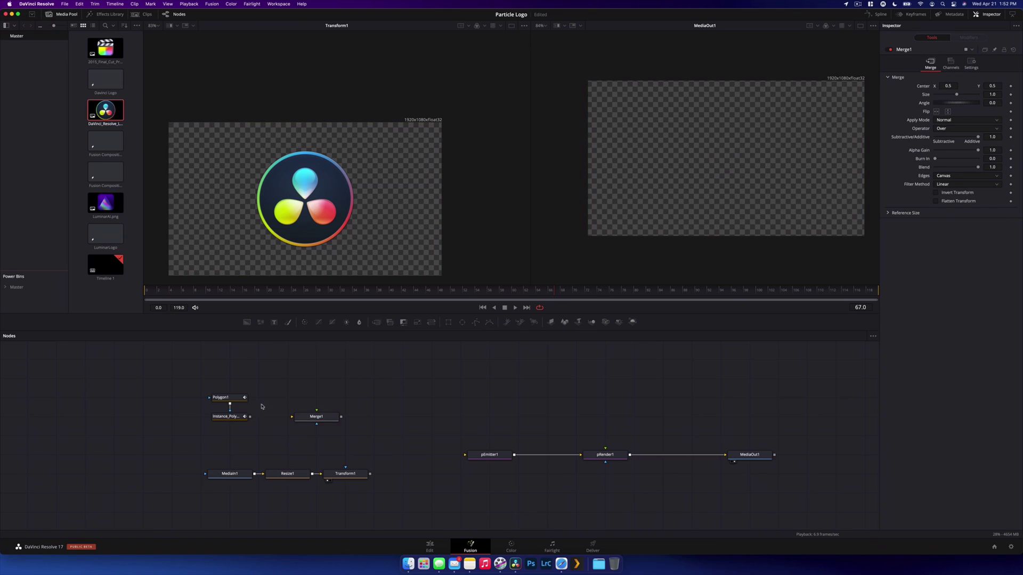
Connect Polygon1 into Merge1's background, view Merge1 in the right viewer, and set the operator to XOr
{"action": "left_click_drag", "start_coordinate": [229, 404], "coordinate": [321, 420]}
{"action": "left_click", "coordinate": [321, 420]}
{"action": "key", "text": "2"}
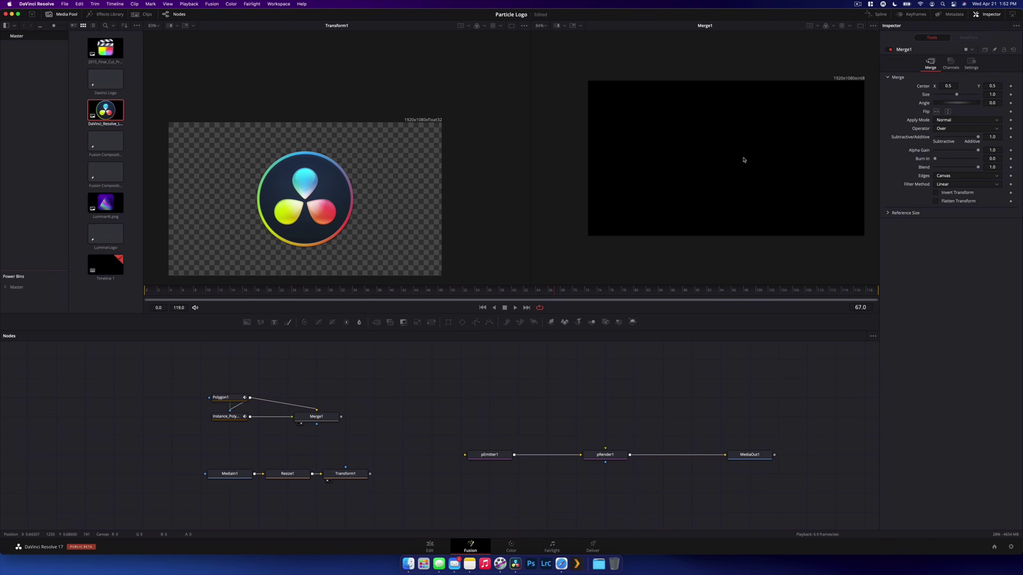
{"action": "left_click", "coordinate": [956, 129]}
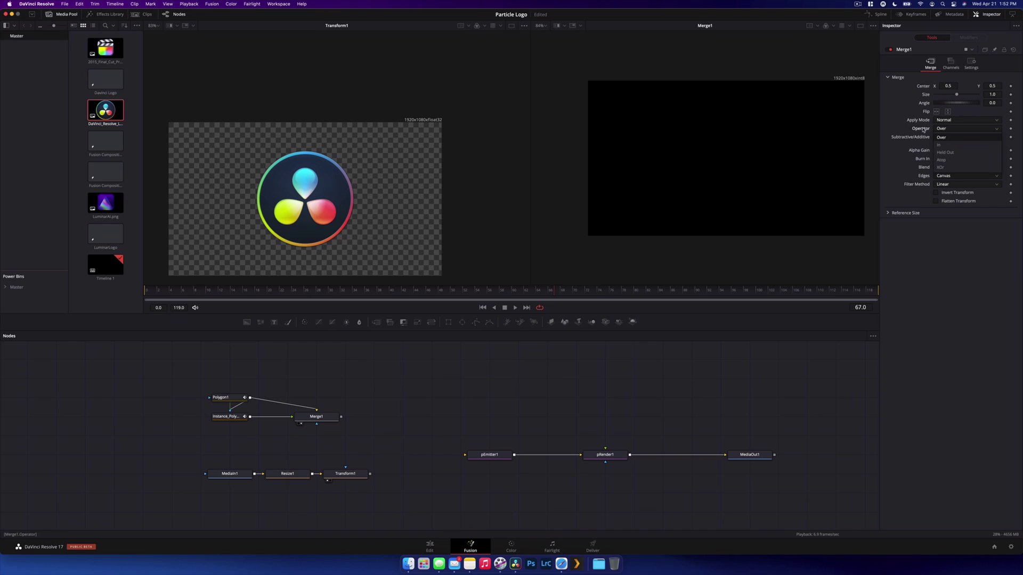
{"action": "left_click", "coordinate": [940, 167]}
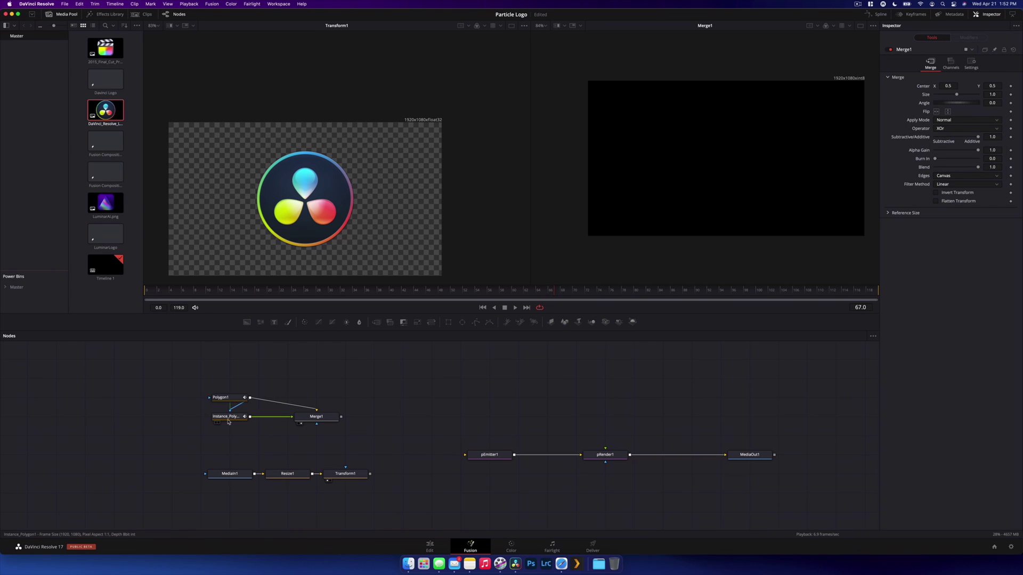
Give Instance_Polygon1 a border width of about 0.067 with a slight soft edge
{"action": "left_click", "coordinate": [244, 417]}
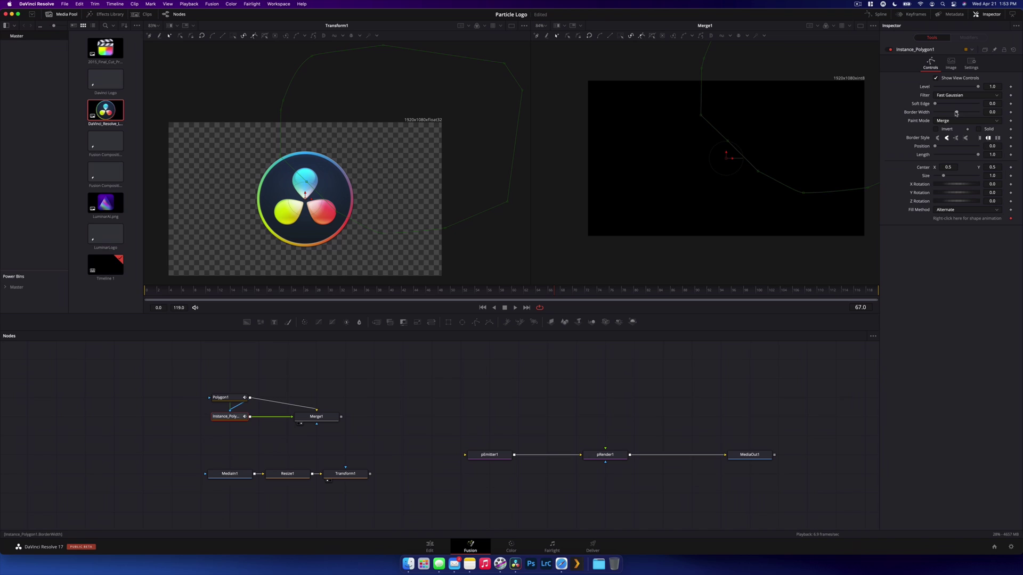
{"action": "left_click_drag", "start_coordinate": [958, 113], "coordinate": [962, 113]}
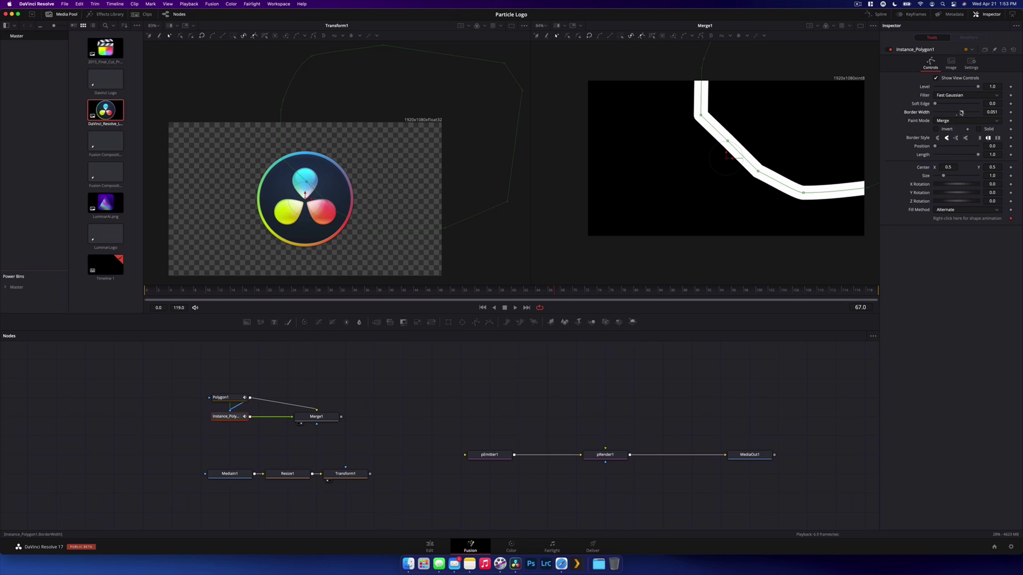
{"action": "left_click_drag", "start_coordinate": [961, 113], "coordinate": [936, 104]}
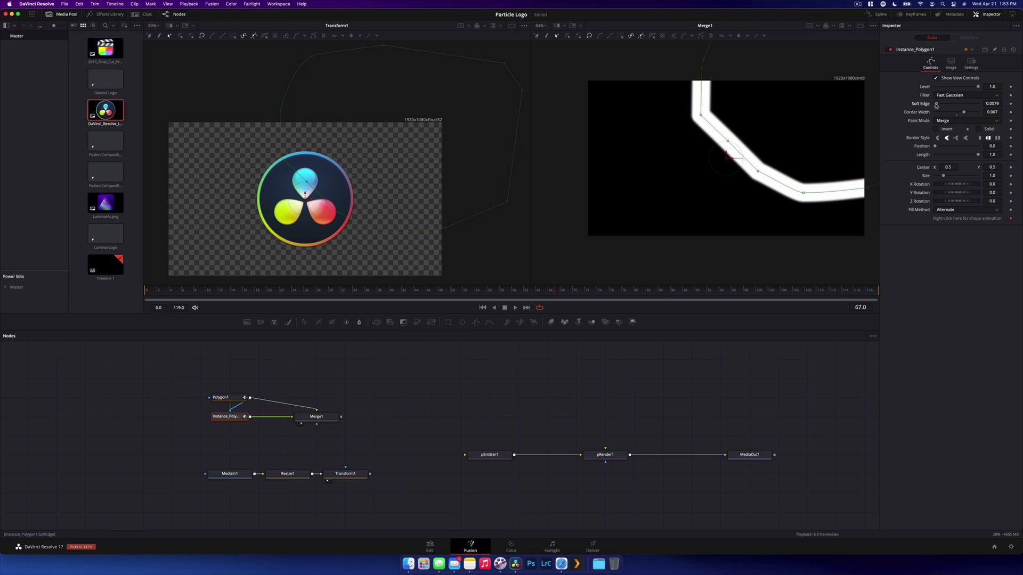
{"action": "left_click_drag", "start_coordinate": [320, 418], "coordinate": [291, 399]}
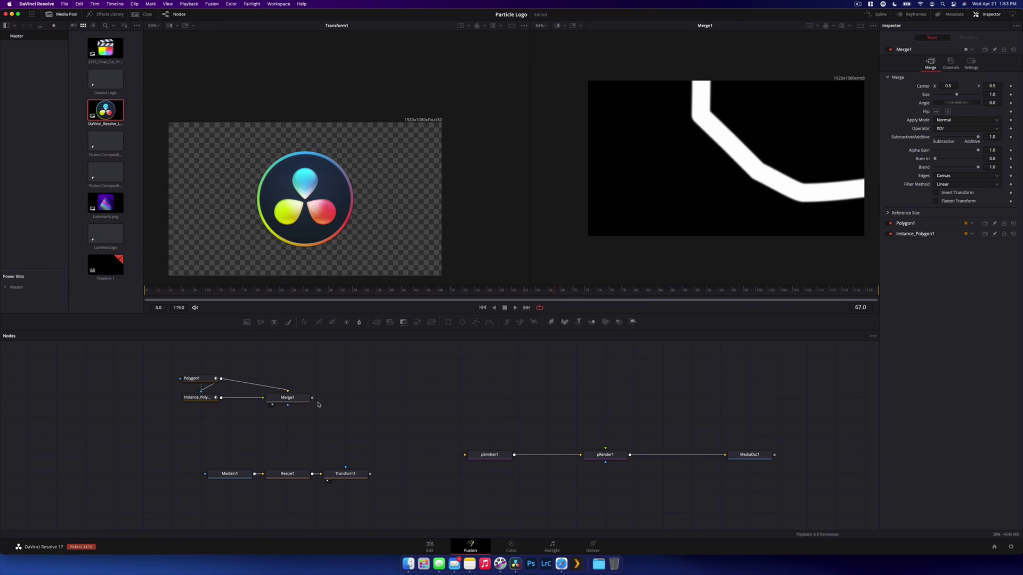
Add a Bitmap node after Merge1, fed by the merged polygon mask
{"action": "left_click", "coordinate": [286, 403]}
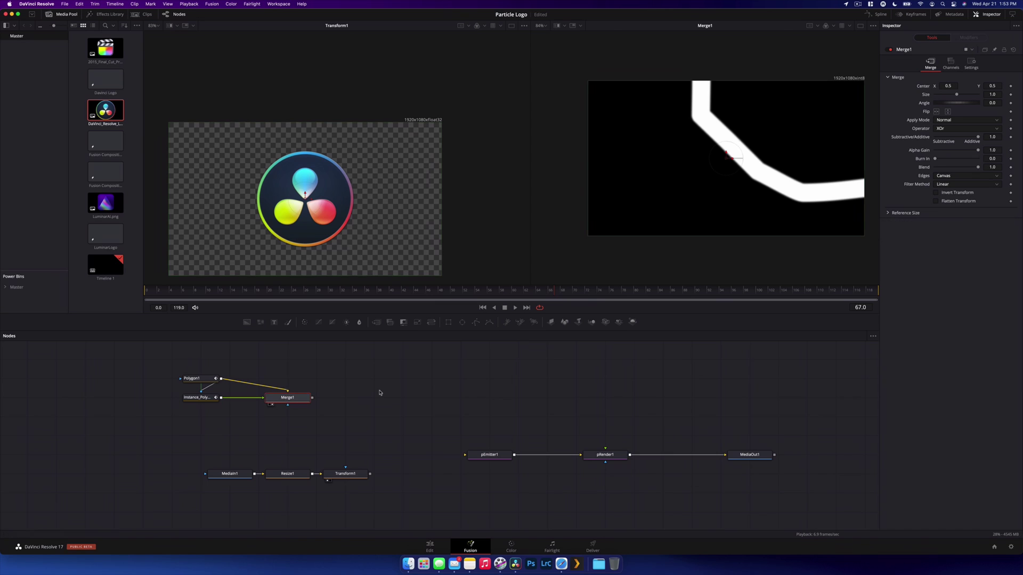
{"action": "key", "text": "shift+space"}
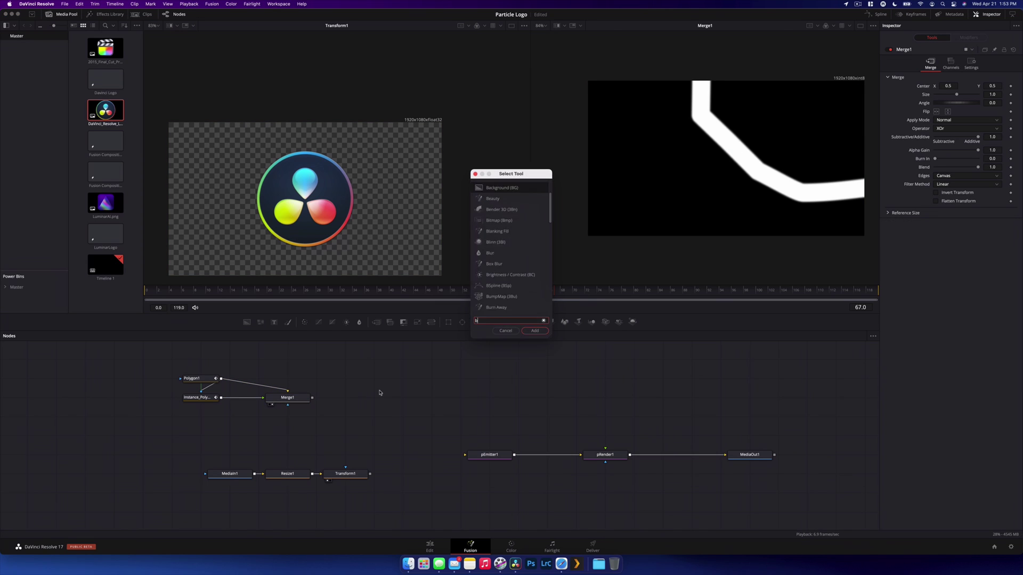
{"action": "type", "text": "bitmap"}
{"action": "key", "text": "Return"}
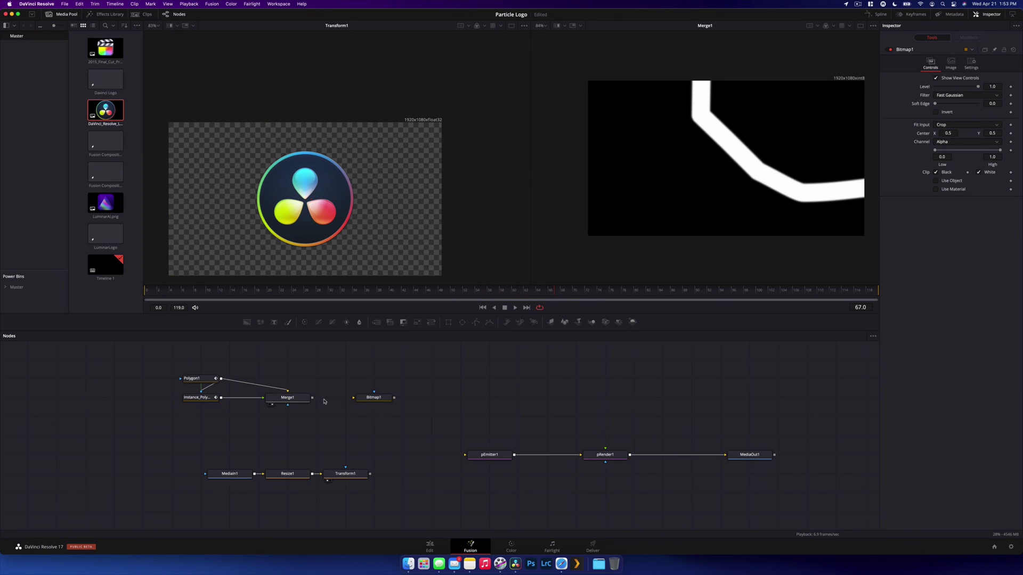
{"action": "left_click_drag", "start_coordinate": [312, 398], "coordinate": [344, 398]}
Add MatteControl1 with Bitmap1 as garbage matte and Transform1 as background, feeding pEmitter1
{"action": "key", "text": "shift+space"}
{"action": "type", "text": "mattte"}
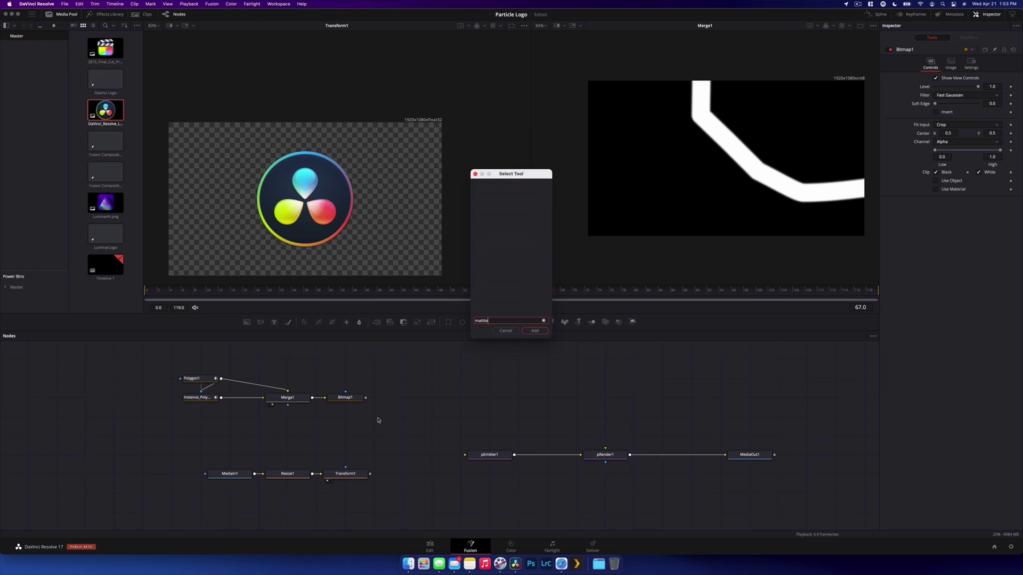
{"action": "key", "text": "BackSpace"}
{"action": "key", "text": "Return"}
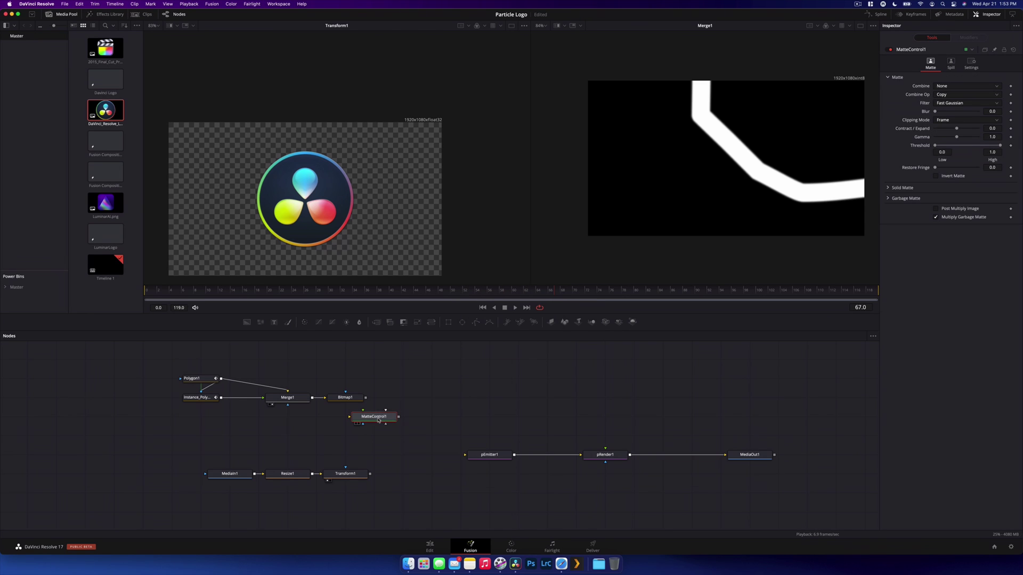
{"action": "left_click_drag", "start_coordinate": [372, 424], "coordinate": [401, 444]}
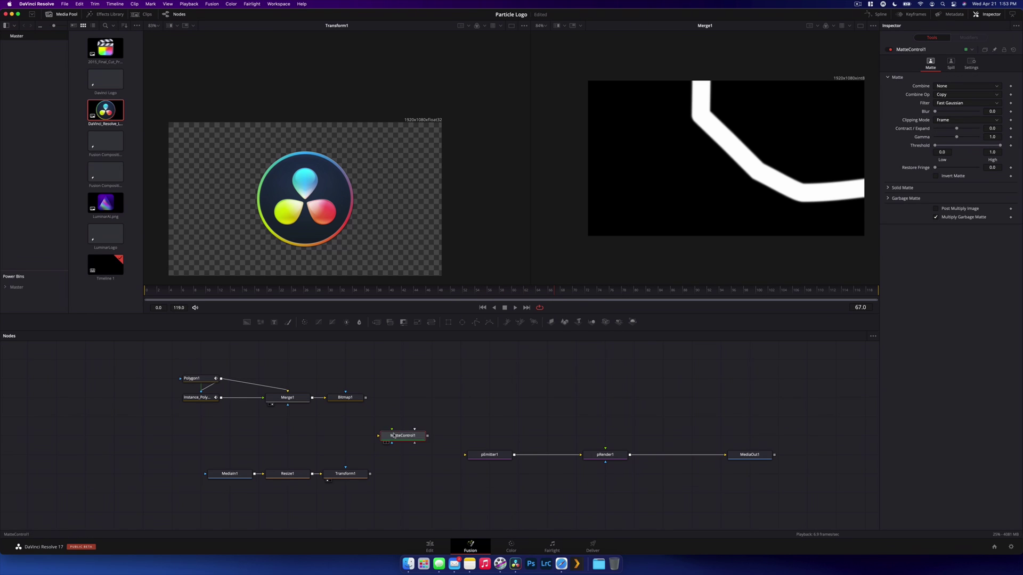
{"action": "left_click_drag", "start_coordinate": [366, 397], "coordinate": [415, 445]}
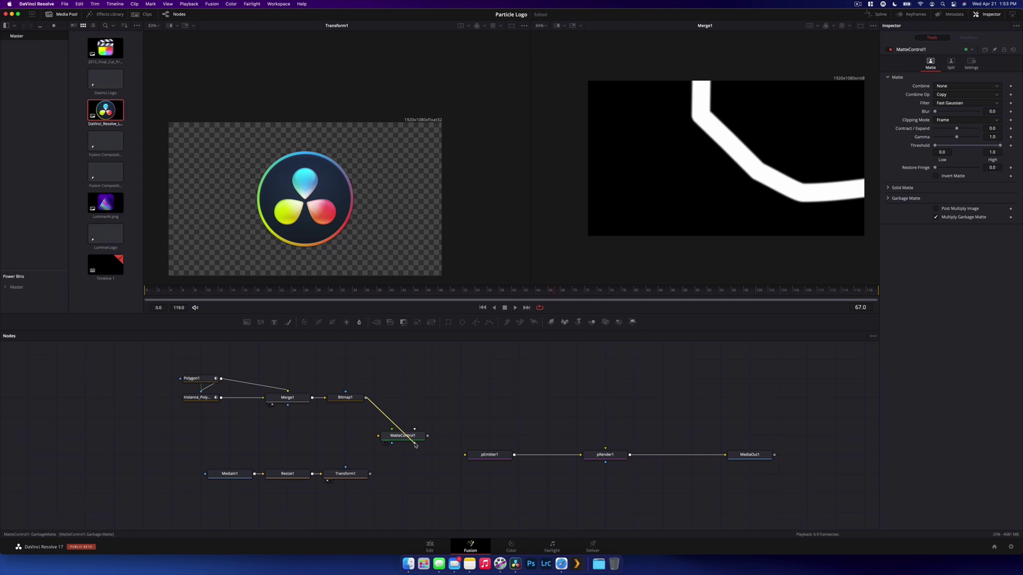
{"action": "left_click_drag", "start_coordinate": [416, 446], "coordinate": [415, 442]}
{"action": "left_click_drag", "start_coordinate": [370, 474], "coordinate": [389, 456]}
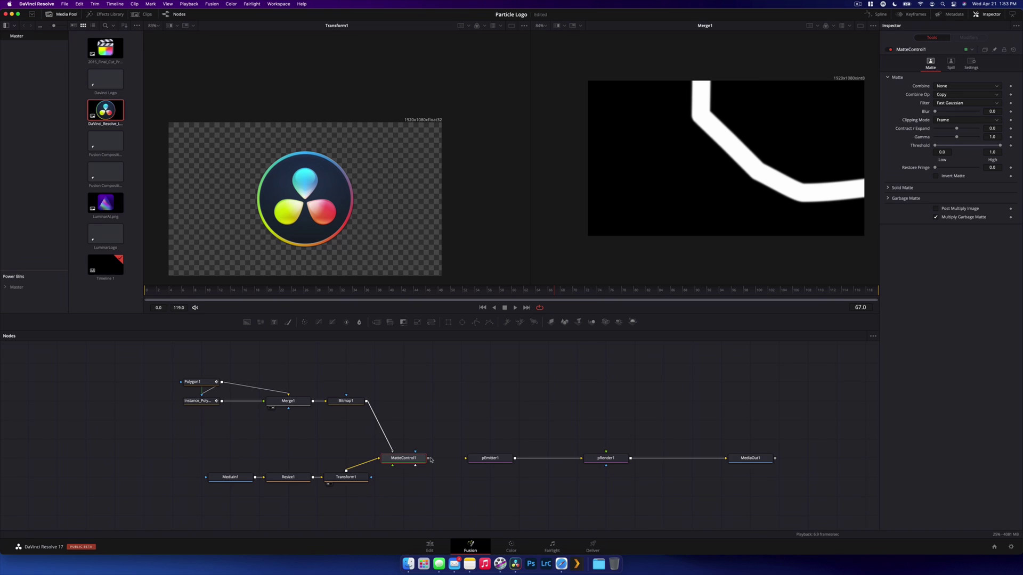
{"action": "left_click_drag", "start_coordinate": [428, 458], "coordinate": [480, 465]}
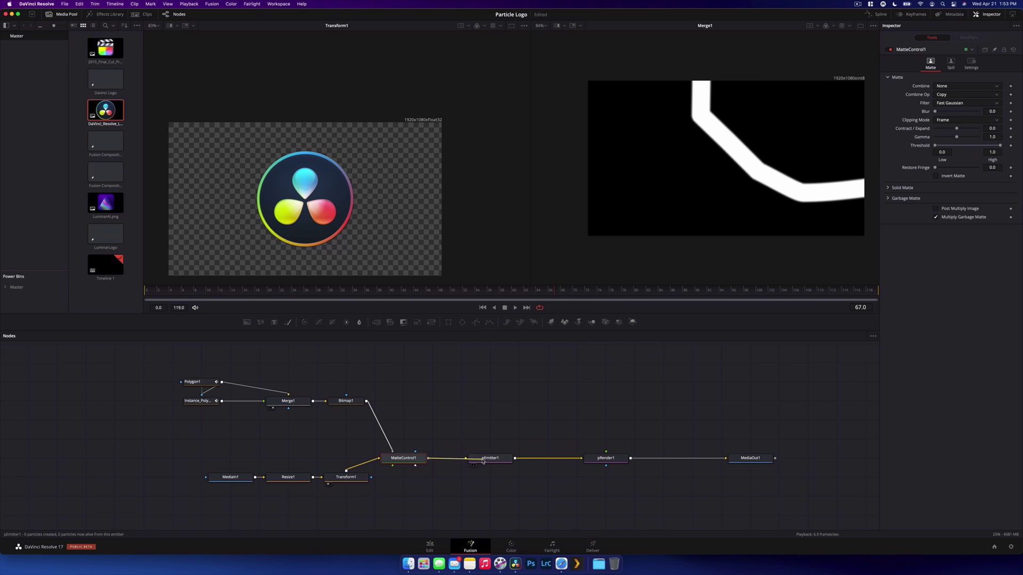
Invert MatteControl1's garbage matte so only the diagonal logo strip remains
{"action": "key", "text": "ctrl+shift+1"}
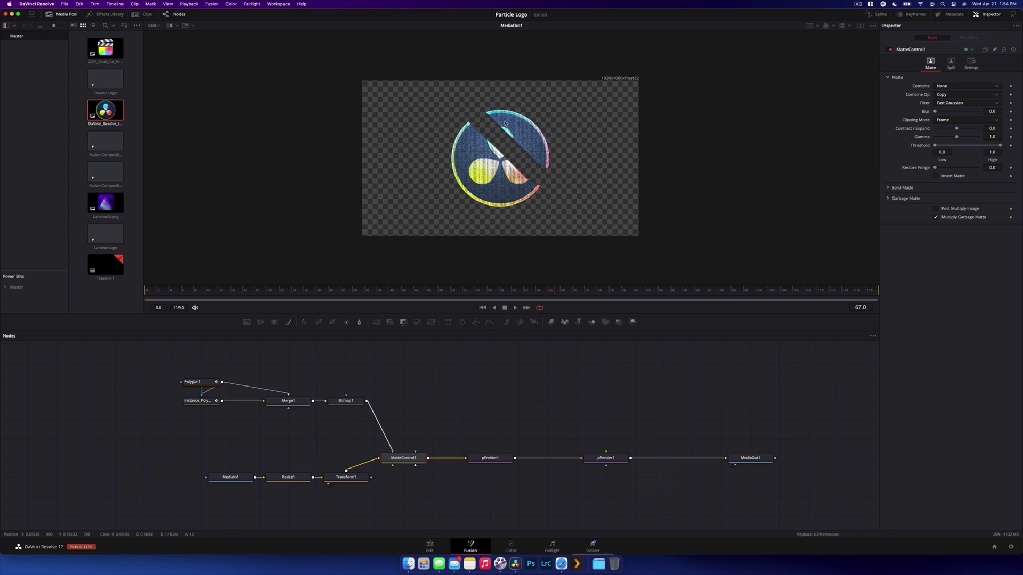
{"action": "scroll", "coordinate": [505, 122], "scroll_direction": "up", "scroll_amount": 4}
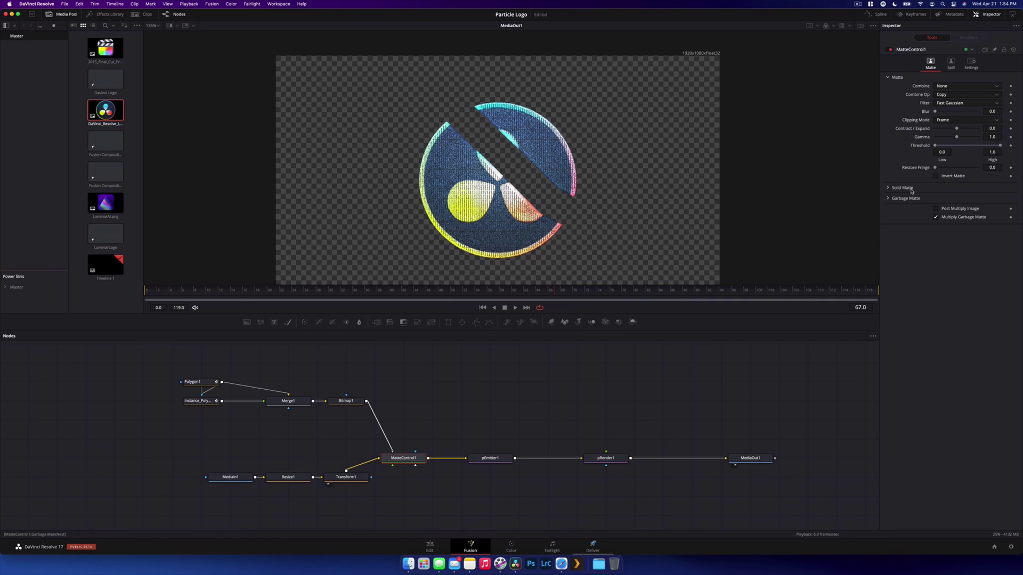
{"action": "left_click", "coordinate": [888, 198]}
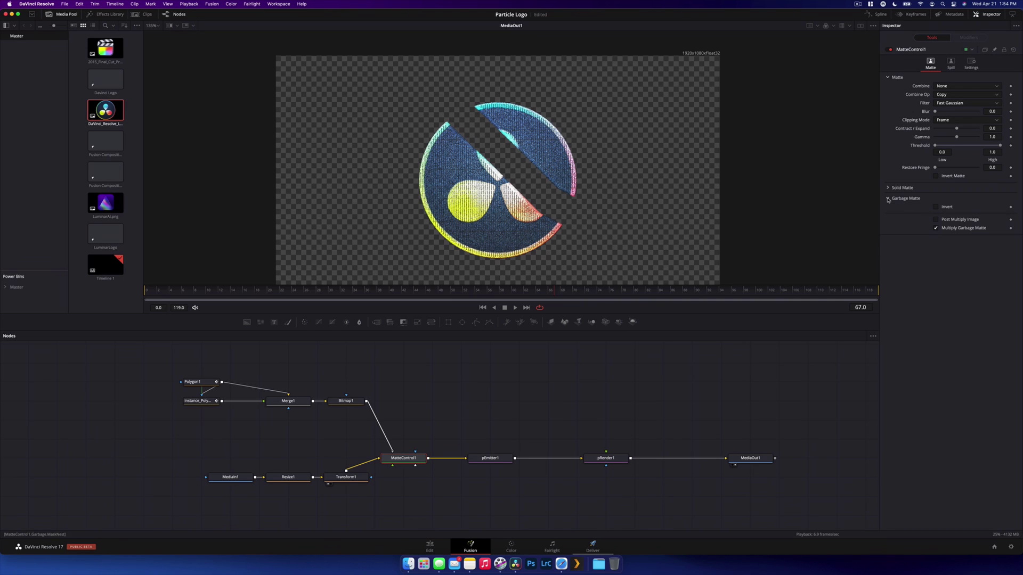
{"action": "left_click", "coordinate": [936, 207]}
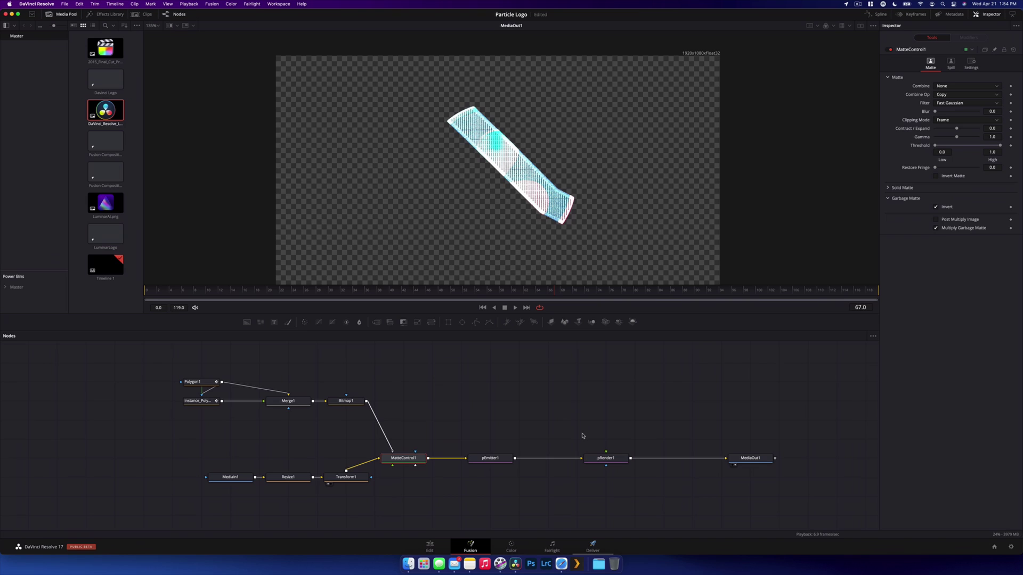
Move pRender1 and MediaOut1 further right to space out the node tree
{"action": "left_click", "coordinate": [605, 458]}
{"action": "left_click", "coordinate": [751, 458], "text": "ctrl"}
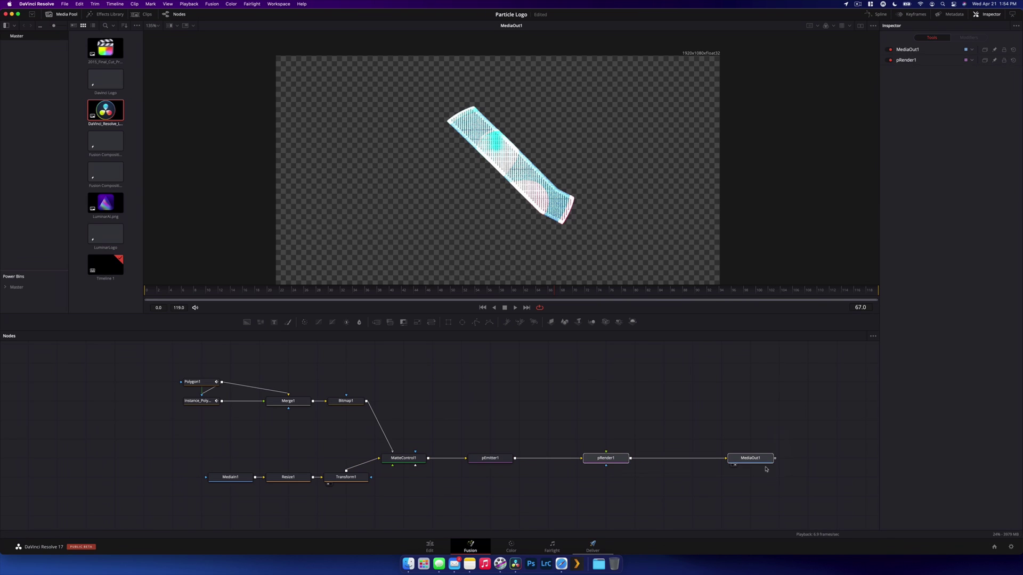
{"action": "left_click_drag", "start_coordinate": [767, 461], "coordinate": [843, 461]}
{"action": "left_click_drag", "start_coordinate": [474, 459], "coordinate": [444, 459]}
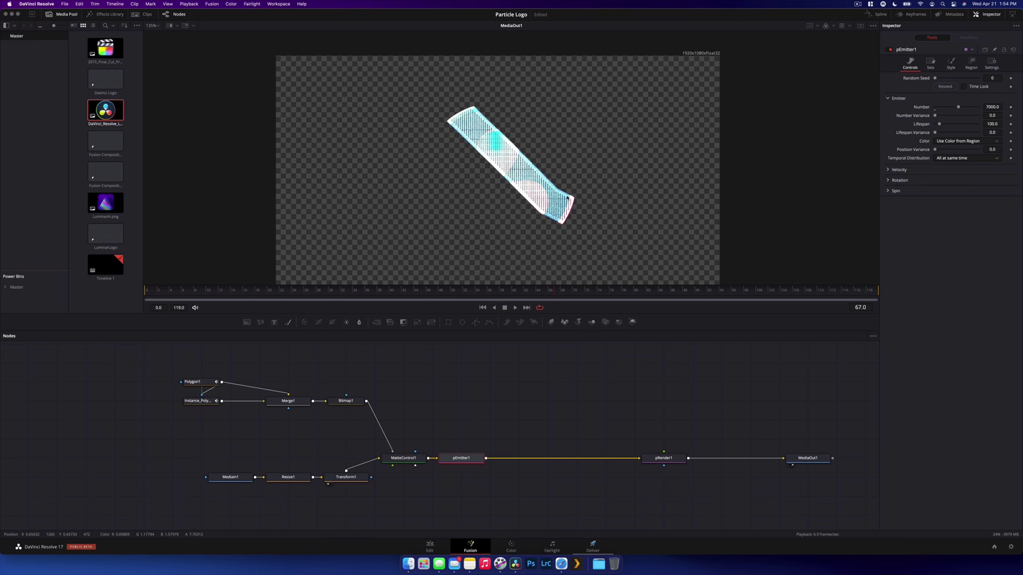
Add a pDirectionalForce node after pEmitter1 and set its Direction to 45
{"action": "key", "text": "shift+space"}
{"action": "type", "text": "matt"}
{"action": "key", "text": "BackSpace"}
{"action": "key", "text": "BackSpace"}
{"action": "key", "text": "BackSpace"}
{"action": "key", "text": "BackSpace"}
{"action": "type", "text": "pd"}
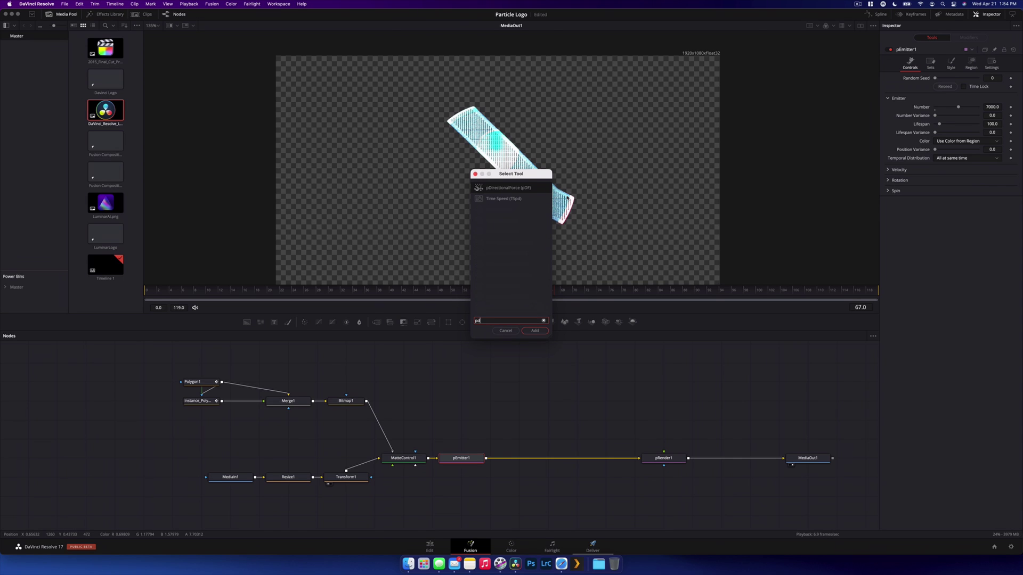
{"action": "key", "text": "Return"}
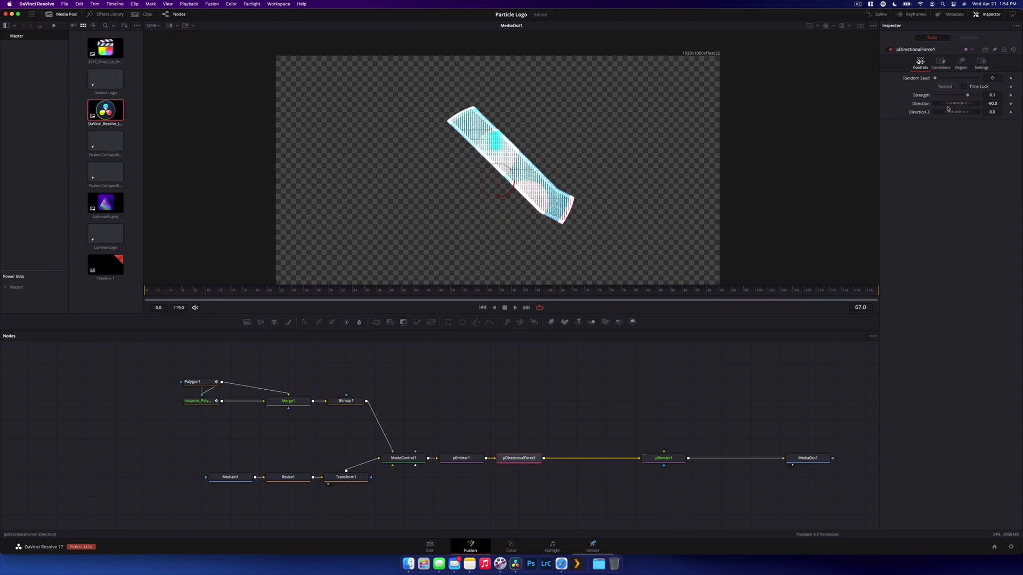
{"action": "left_click", "coordinate": [992, 104]}
{"action": "type", "text": "45"}
{"action": "key", "text": "Tab"}
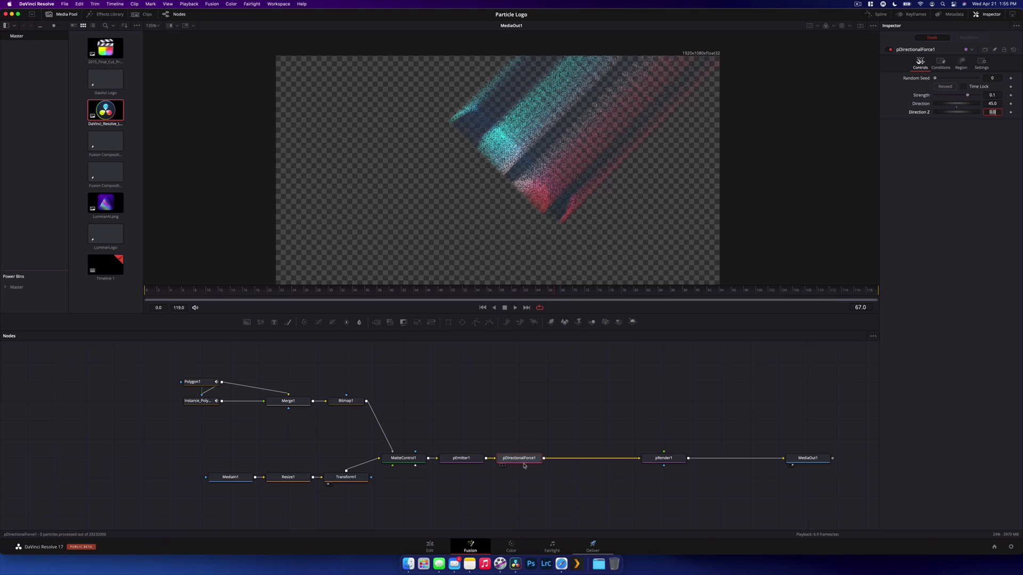
Insert a pTurbulence node after the directional force
{"action": "key", "text": "shift+space"}
{"action": "type", "text": "pd"}
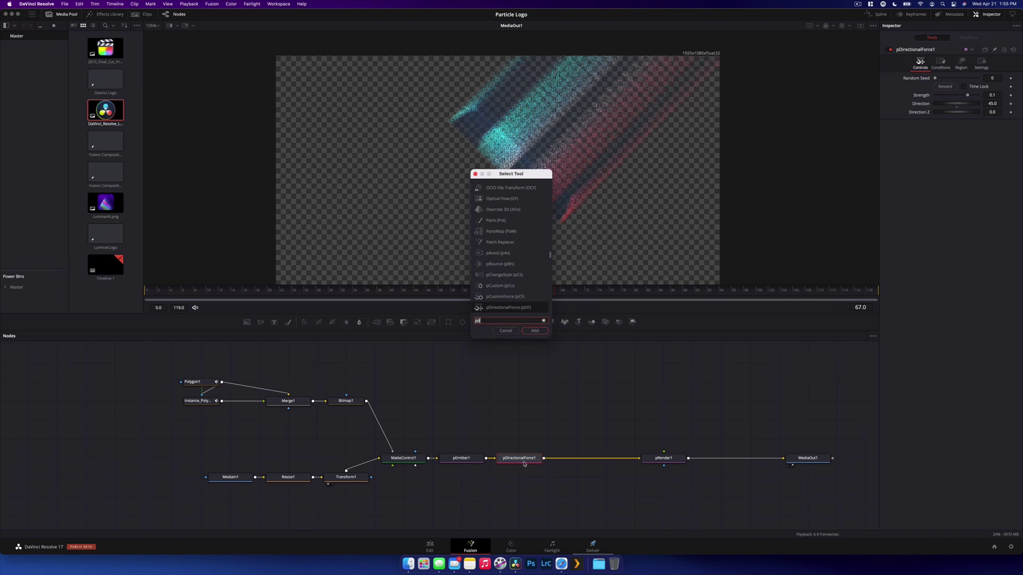
{"action": "key", "text": "BackSpace"}
{"action": "type", "text": "t"}
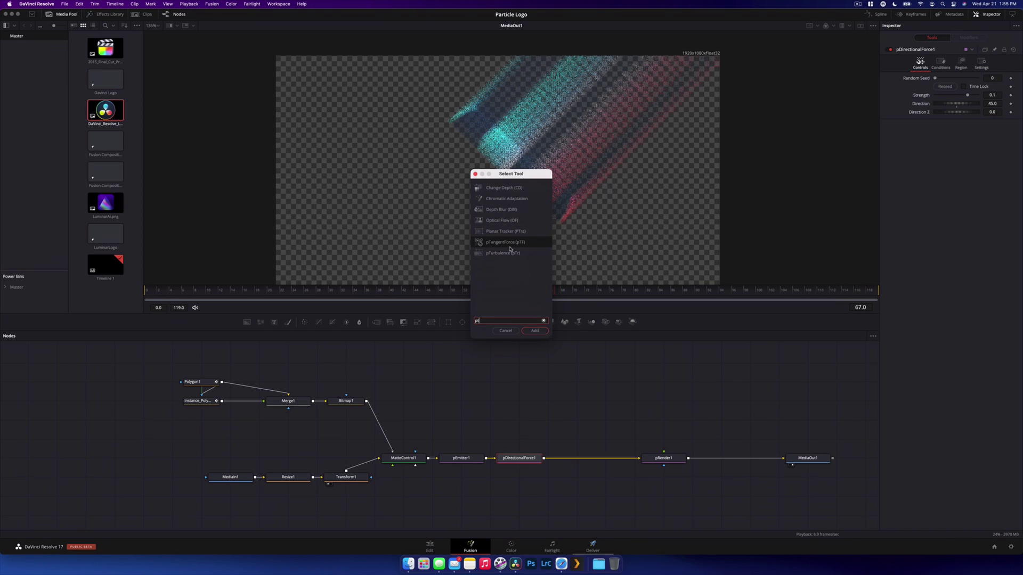
{"action": "left_click", "coordinate": [510, 253]}
{"action": "left_click", "coordinate": [534, 331]}
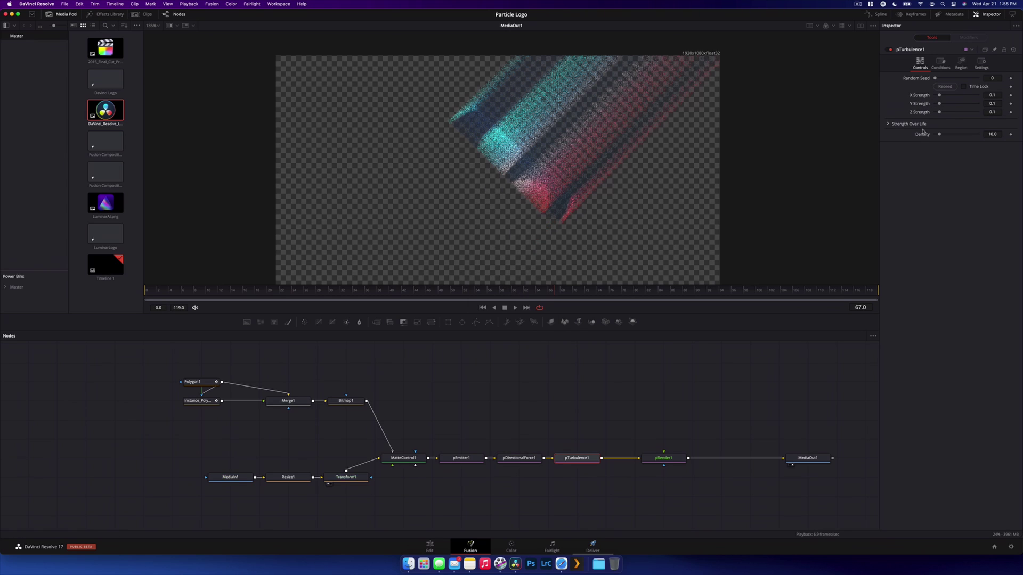
Set turbulence X and Y strength 0.2, Z strength 0.3, Density 20, then preview playback
{"action": "left_click", "coordinate": [992, 95]}
{"action": "type", "text": "0.2"}
{"action": "key", "text": "Tab"}
{"action": "type", "text": "0.2"}
{"action": "key", "text": "Tab"}
{"action": "type", "text": "0.3"}
{"action": "key", "text": "Tab"}
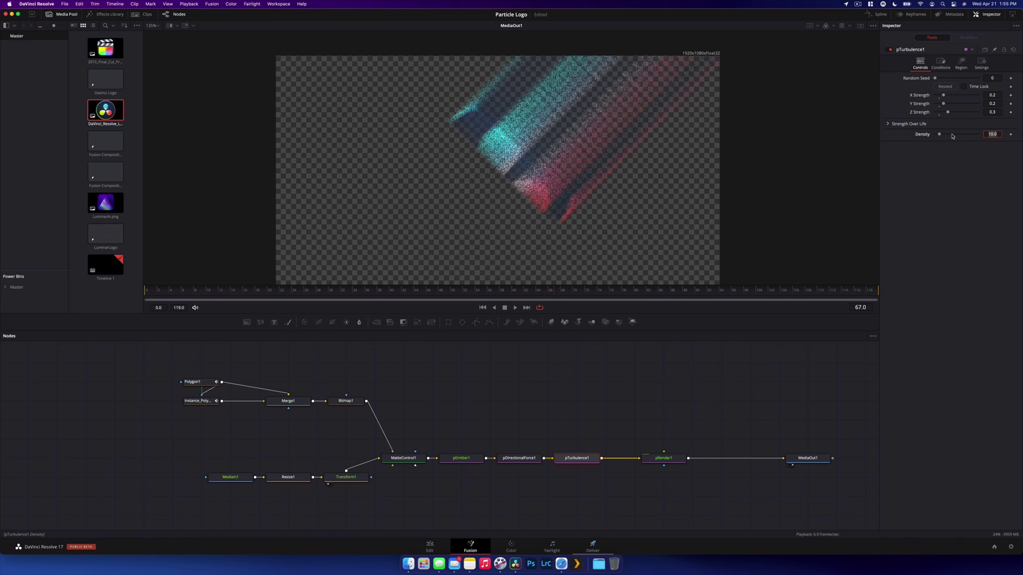
{"action": "type", "text": "20"}
{"action": "key", "text": "Return"}
{"action": "key", "text": "space"}
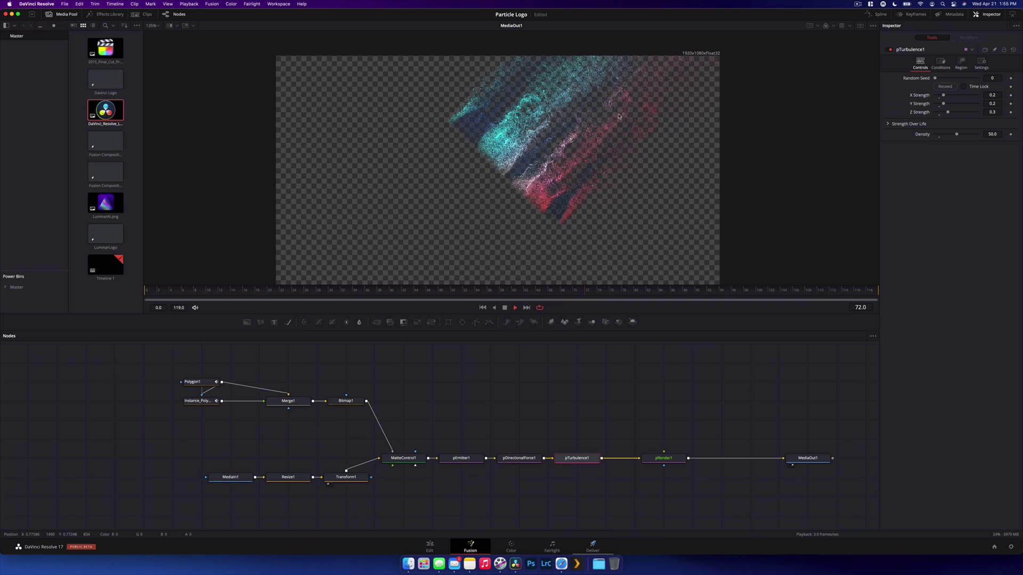
{"action": "key", "text": "space"}
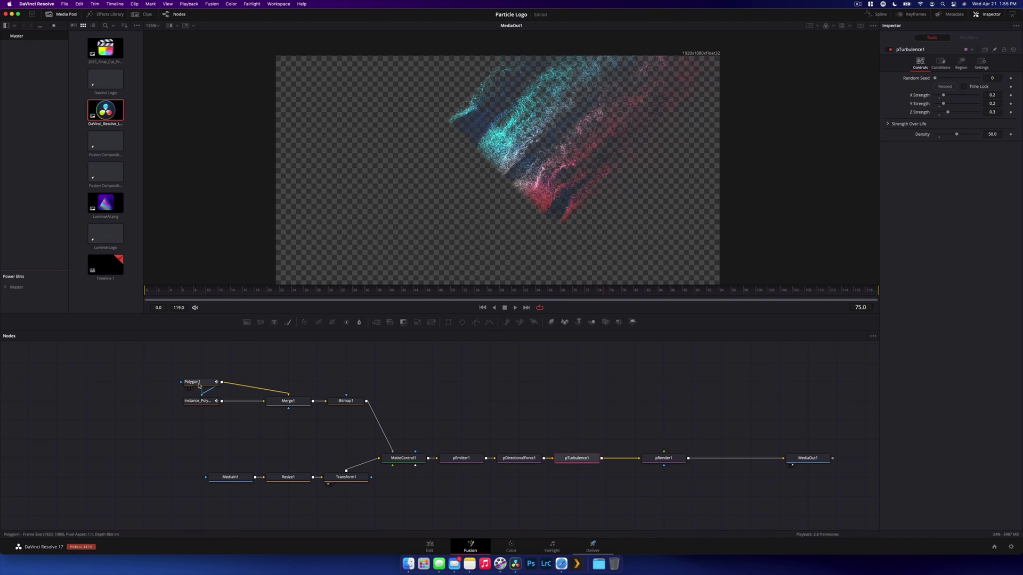
Move Polygon1 off the logo at frame 0 and keyframe its Center
{"action": "left_click", "coordinate": [197, 383]}
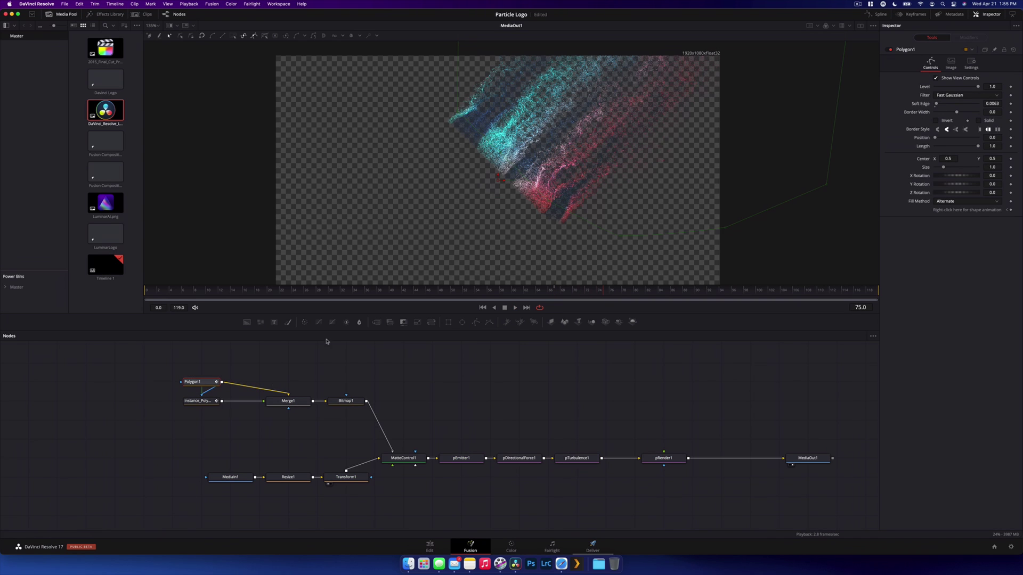
{"action": "scroll", "coordinate": [461, 230], "scroll_direction": "down", "scroll_amount": 4}
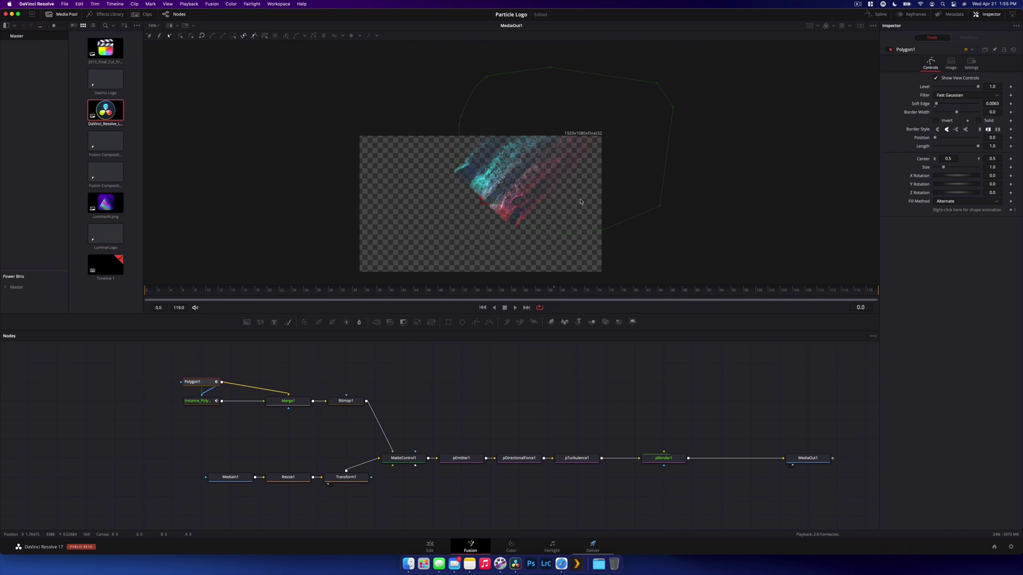
{"action": "left_click_drag", "start_coordinate": [483, 203], "coordinate": [514, 180]}
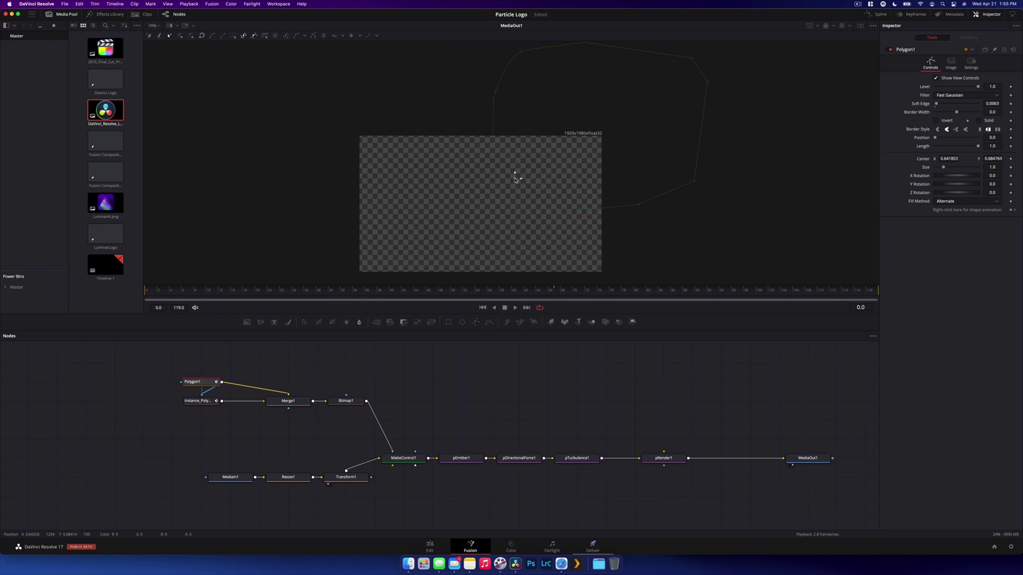
{"action": "left_click", "coordinate": [1011, 158]}
Play the comp to preview the travelling polygon mask
{"action": "scroll", "coordinate": [418, 251], "scroll_direction": "down", "scroll_amount": 2}
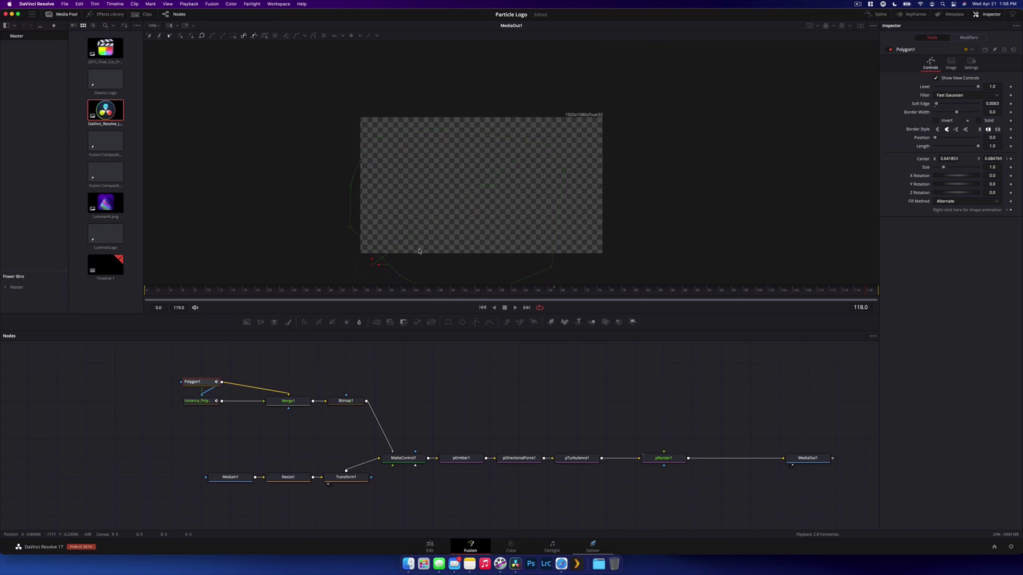
{"action": "key", "text": "space"}
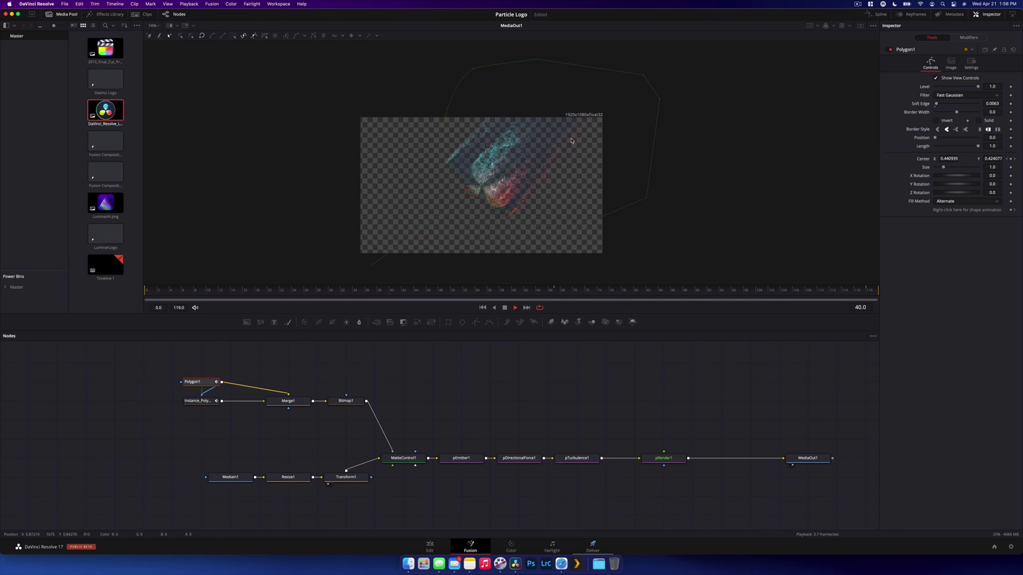
{"action": "key", "text": "space"}
{"action": "scroll", "coordinate": [652, 399], "scroll_direction": "right", "scroll_amount": 3}
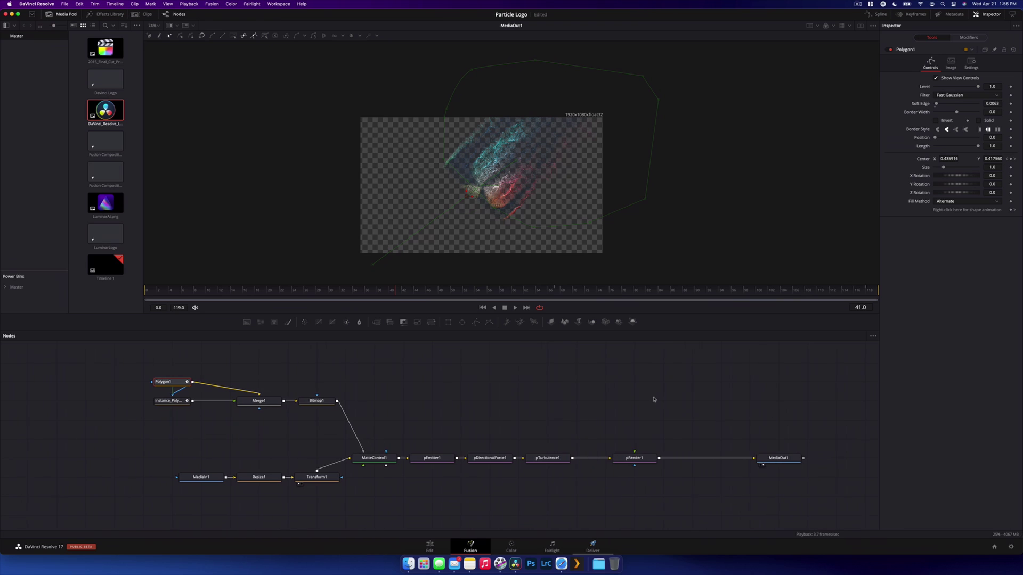
Duplicate the MediaIn1, Resize1 and Transform1 chain below the main node tree
{"action": "scroll", "coordinate": [651, 400], "scroll_direction": "down", "scroll_amount": 2}
{"action": "scroll", "coordinate": [650, 400], "scroll_direction": "right", "scroll_amount": 1}
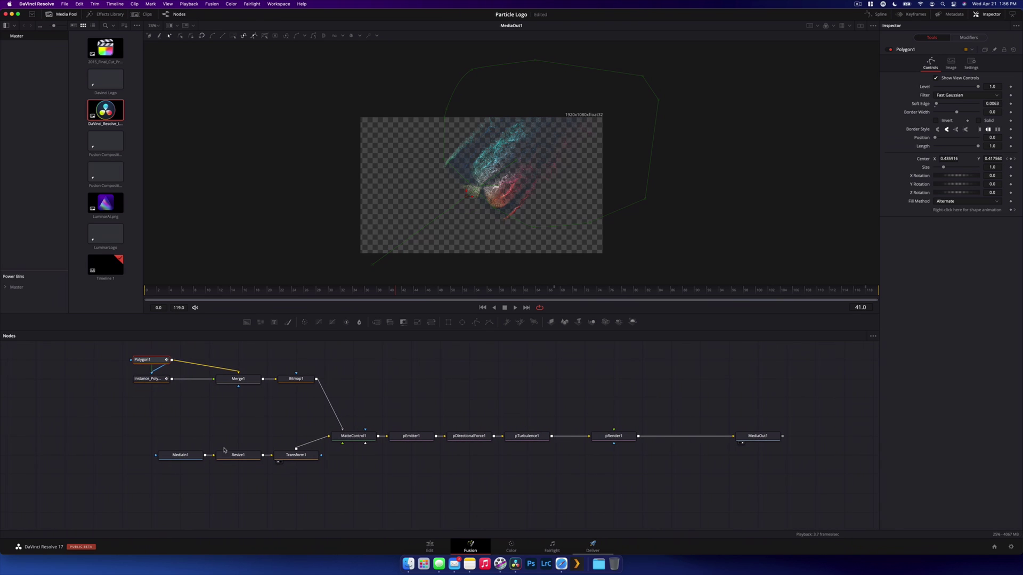
{"action": "left_click_drag", "start_coordinate": [311, 501], "coordinate": [168, 430]}
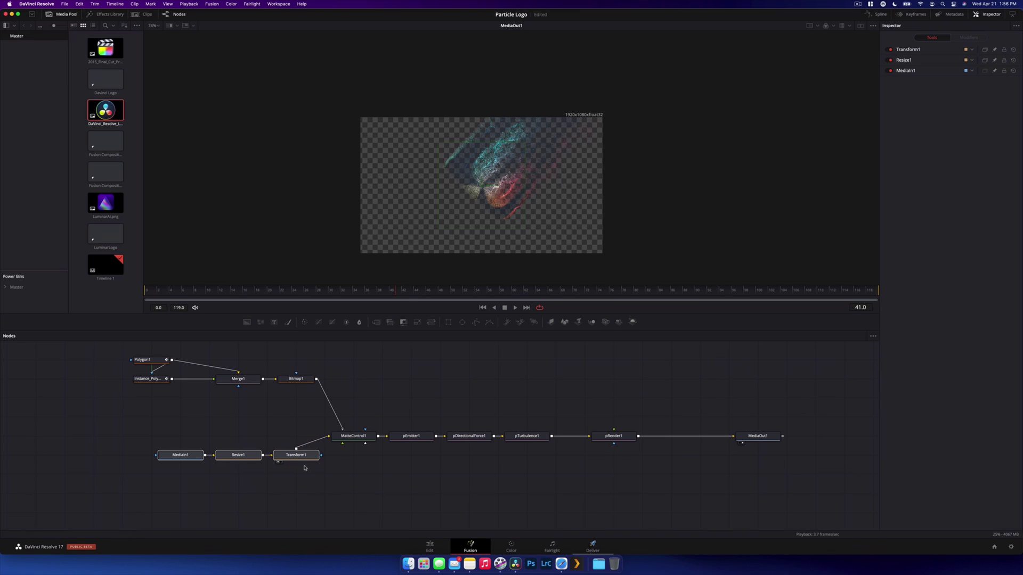
{"action": "left_click", "coordinate": [642, 487]}
{"action": "key", "text": "cmd+v"}
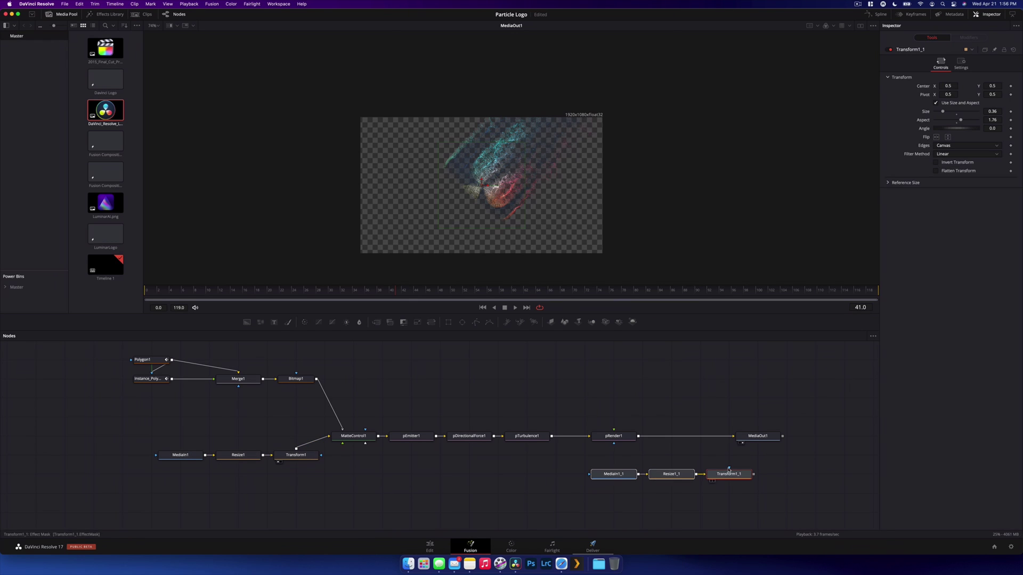
{"action": "left_click_drag", "start_coordinate": [714, 476], "coordinate": [639, 436]}
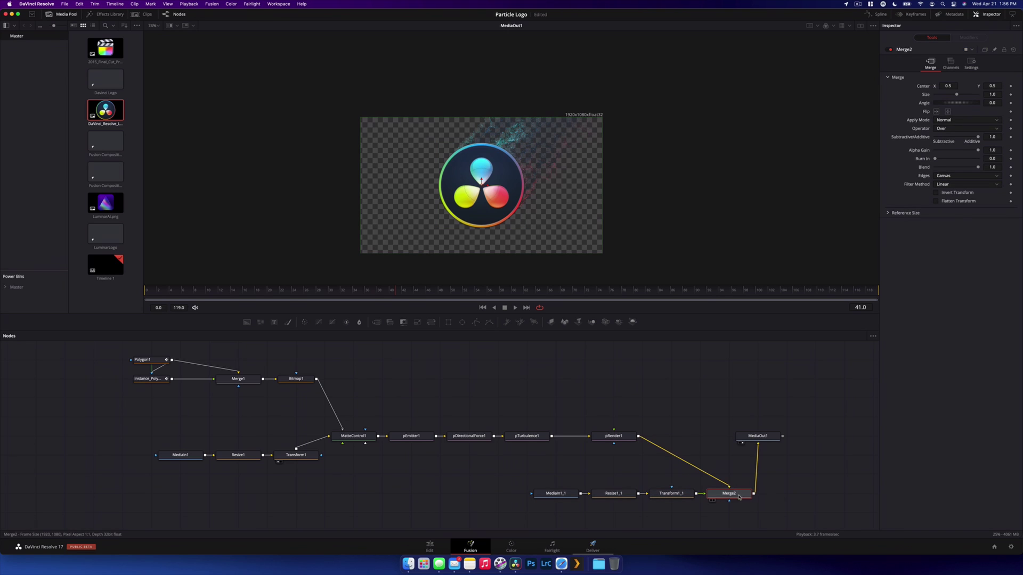
Insert Merge2 between pRender1 and MediaOut1 with the pasted logo chain as foreground
{"action": "left_click_drag", "start_coordinate": [737, 495], "coordinate": [679, 433]}
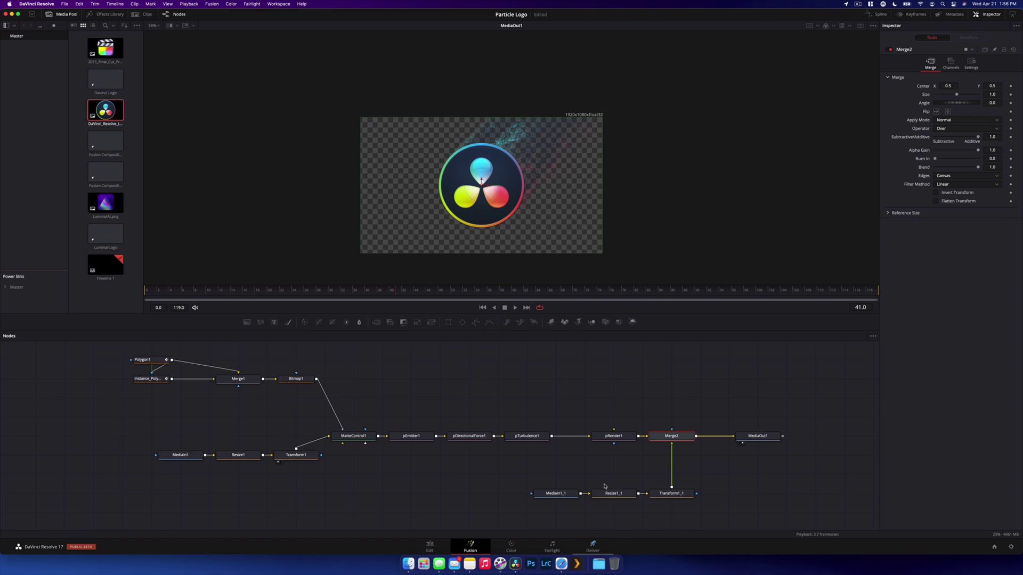
{"action": "left_click_drag", "start_coordinate": [533, 476], "coordinate": [715, 506]}
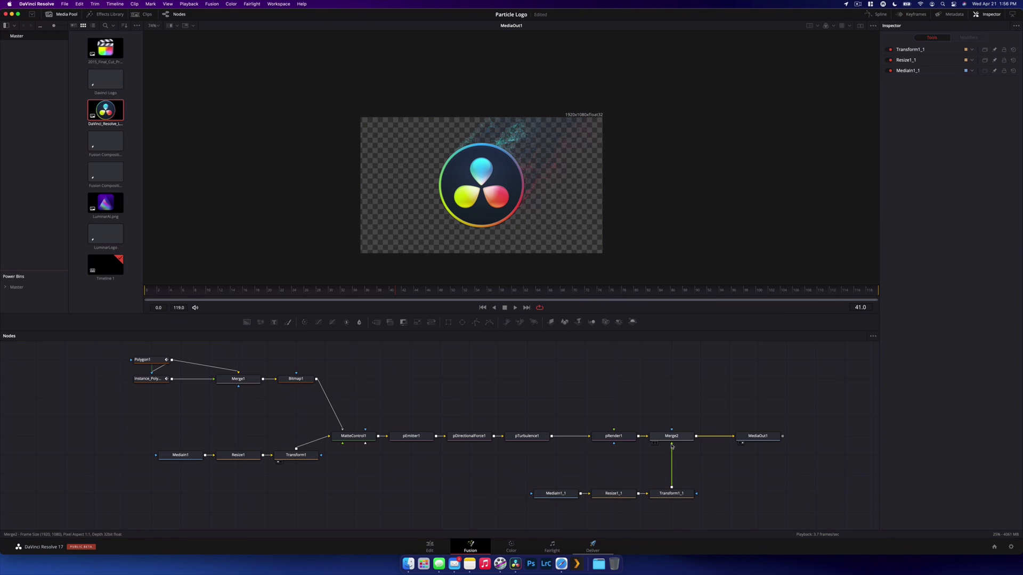
{"action": "scroll", "coordinate": [670, 447], "scroll_direction": "right", "scroll_amount": 3}
{"action": "scroll", "coordinate": [670, 447], "scroll_direction": "up", "scroll_amount": 1}
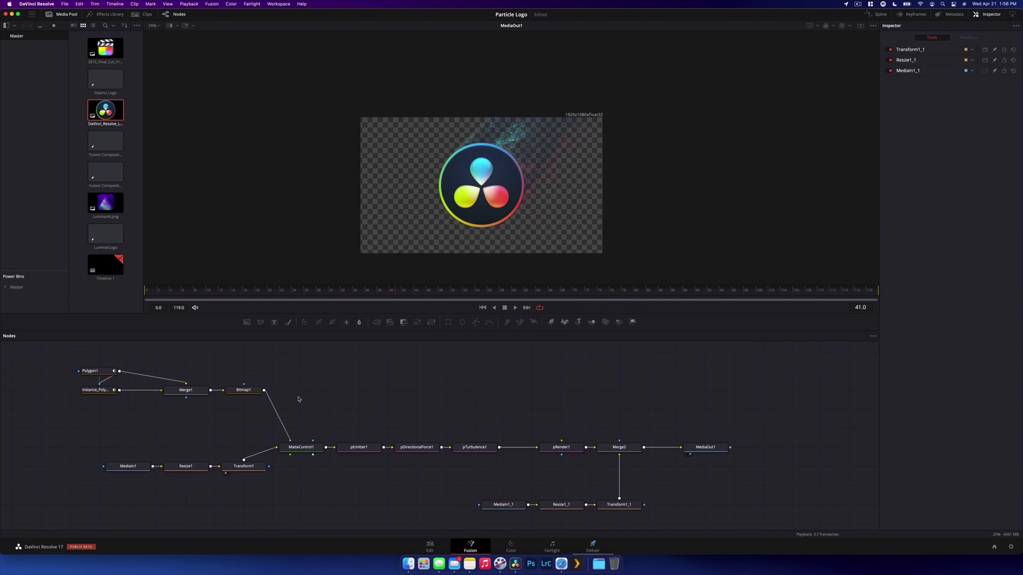
Paste a copy of Polygon1 and connect it as Merge2's effect mask
{"action": "left_click", "coordinate": [99, 371]}
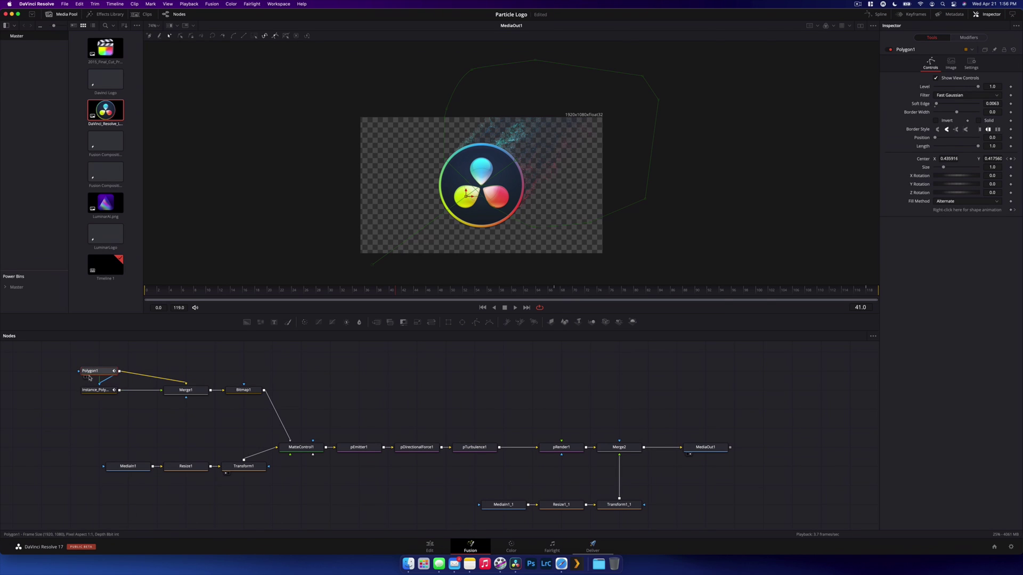
{"action": "left_click", "coordinate": [615, 409]}
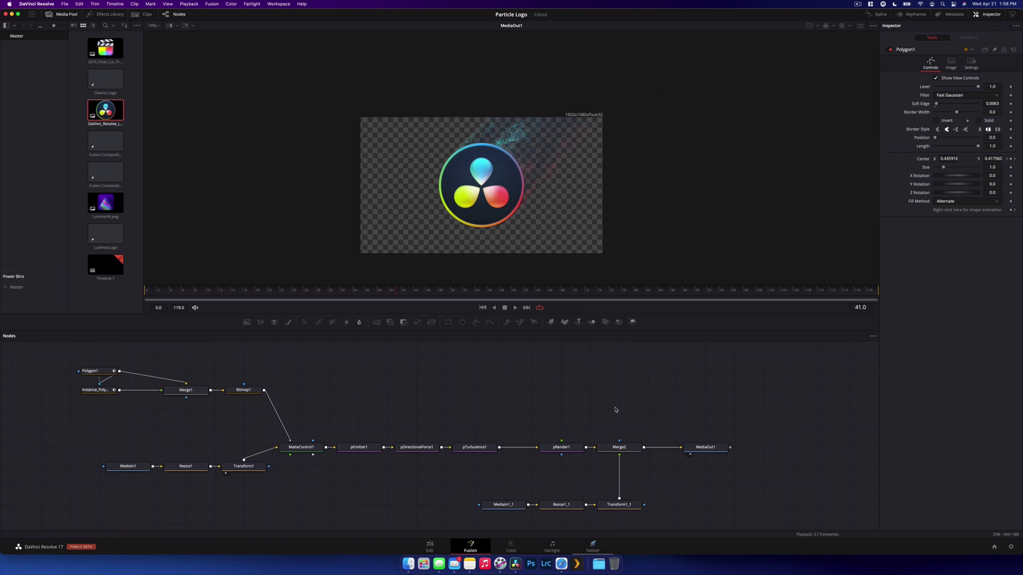
{"action": "key", "text": "ctrl+v"}
{"action": "left_click_drag", "start_coordinate": [639, 412], "coordinate": [614, 443]}
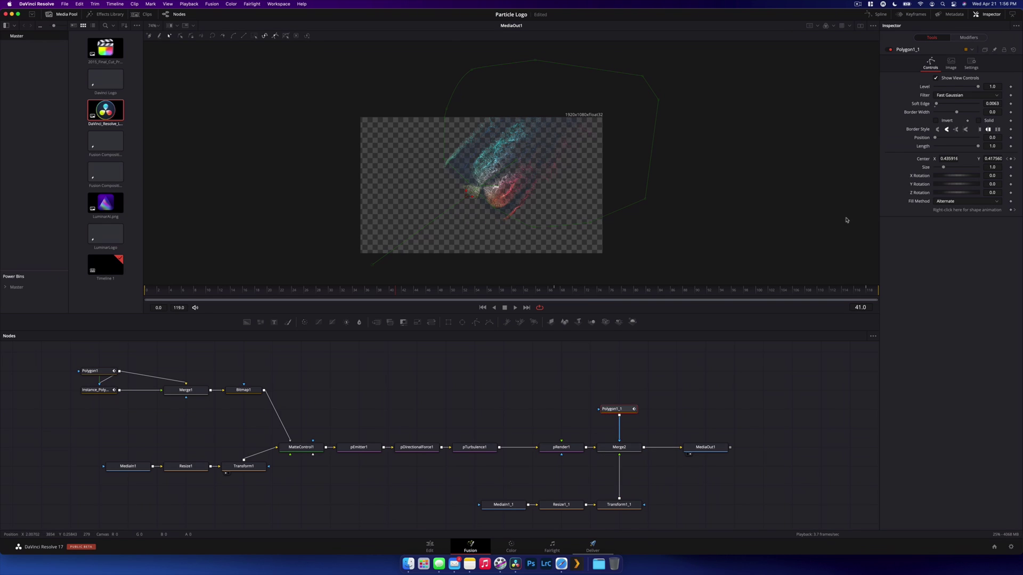
Make the copied mask inverted and solid, then check the result at frame 9
{"action": "left_click", "coordinate": [942, 121]}
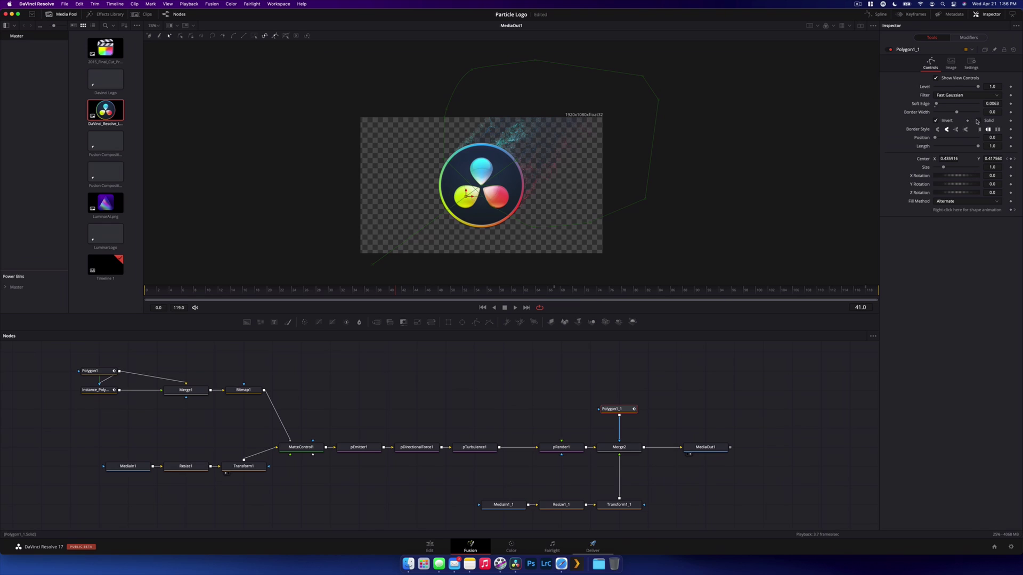
{"action": "left_click", "coordinate": [978, 121]}
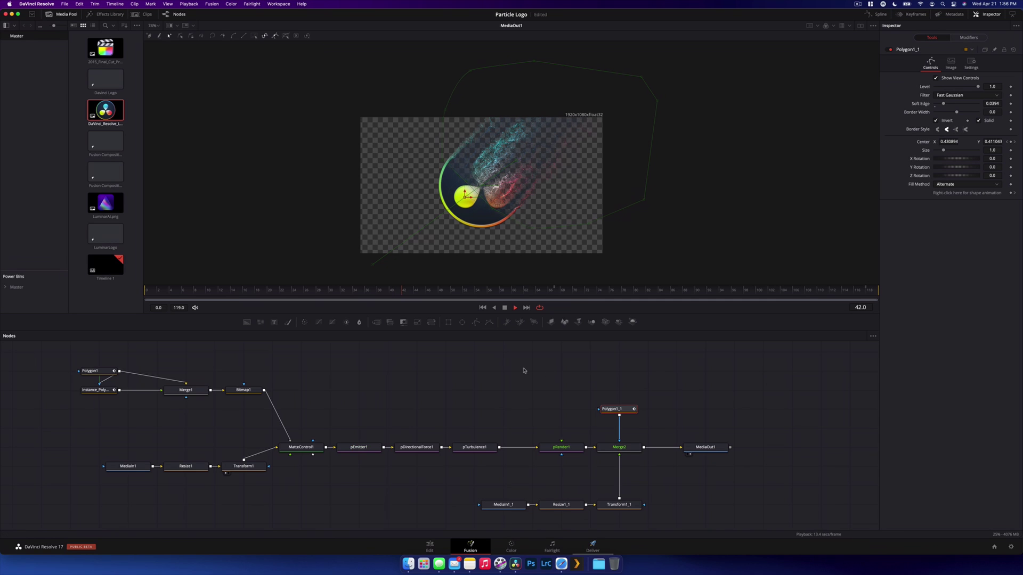
{"action": "left_click", "coordinate": [203, 293]}
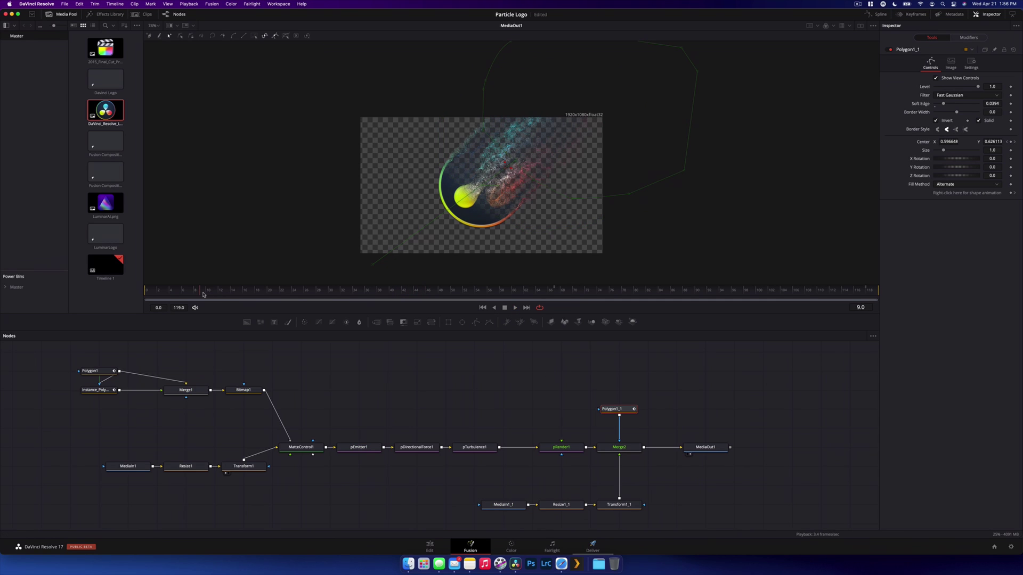
{"action": "left_click", "coordinate": [394, 381]}
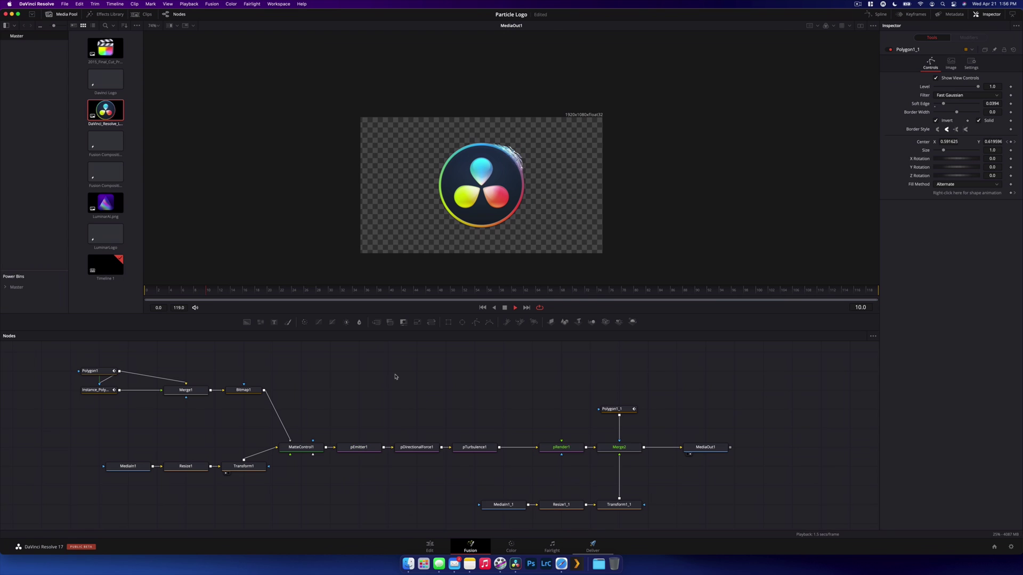